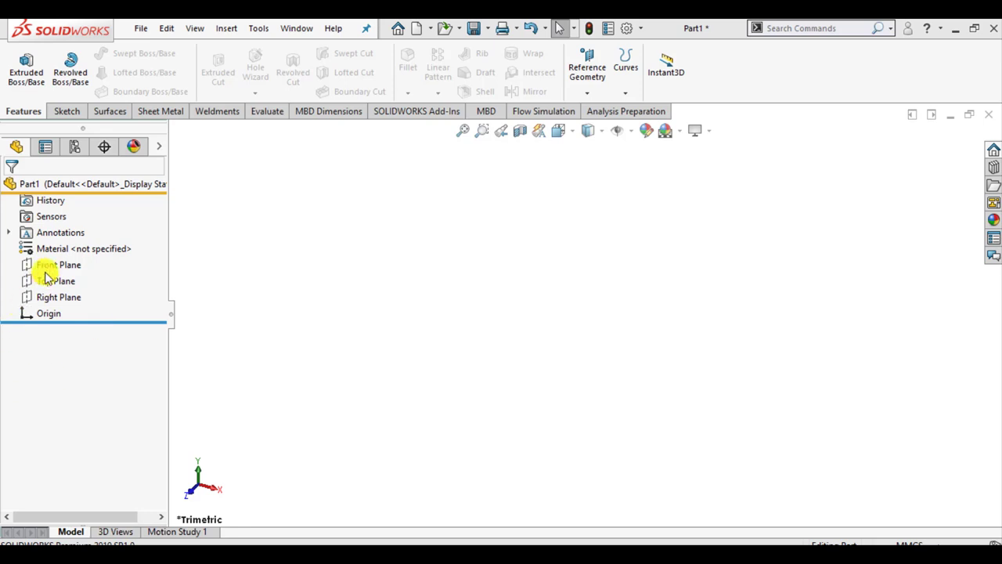
Start a sketch on the Right Plane and draw a corner rectangle from the origin
click(44, 297)
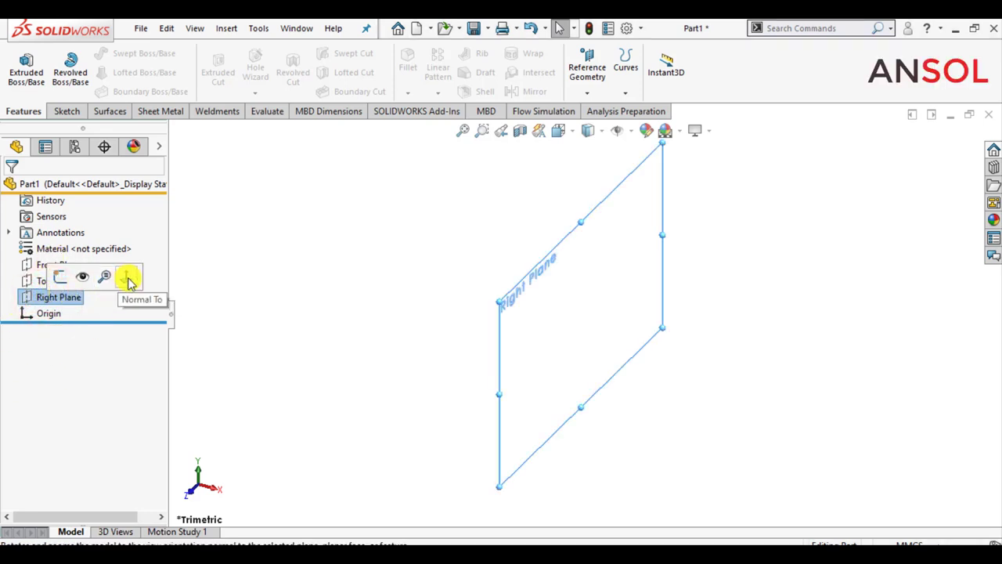
click(127, 278)
click(316, 342)
click(53, 297)
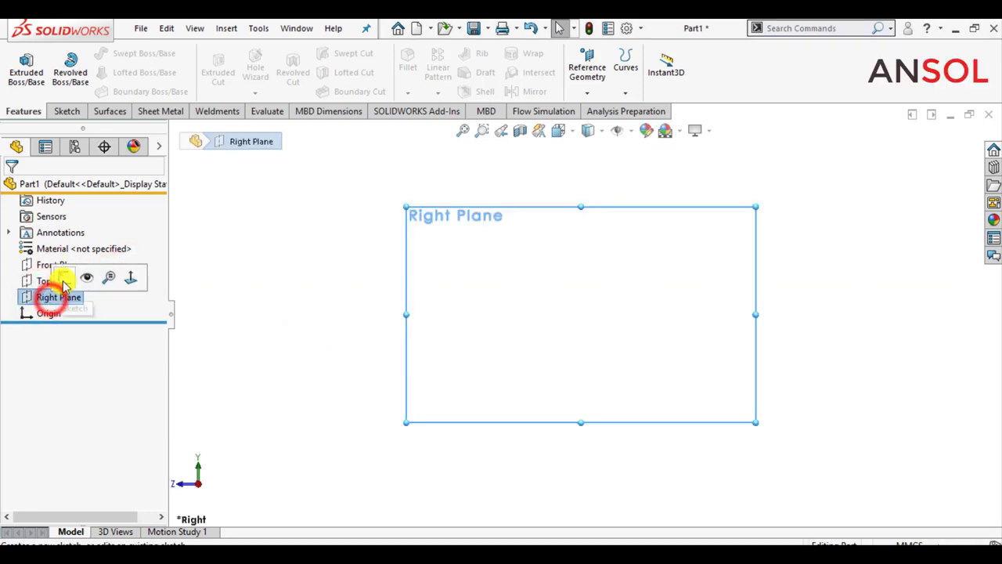
click(62, 279)
click(286, 258)
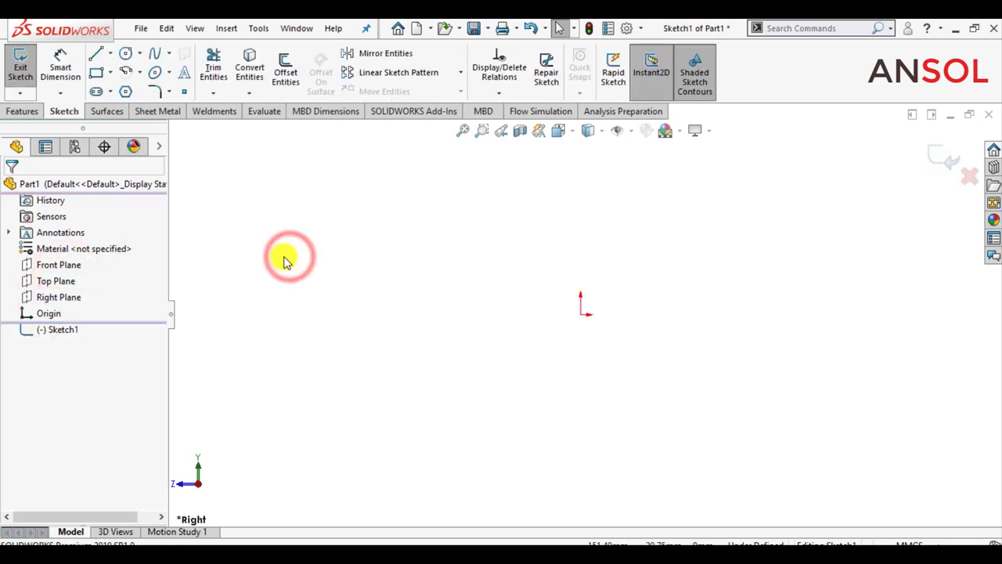
click(95, 75)
click(581, 313)
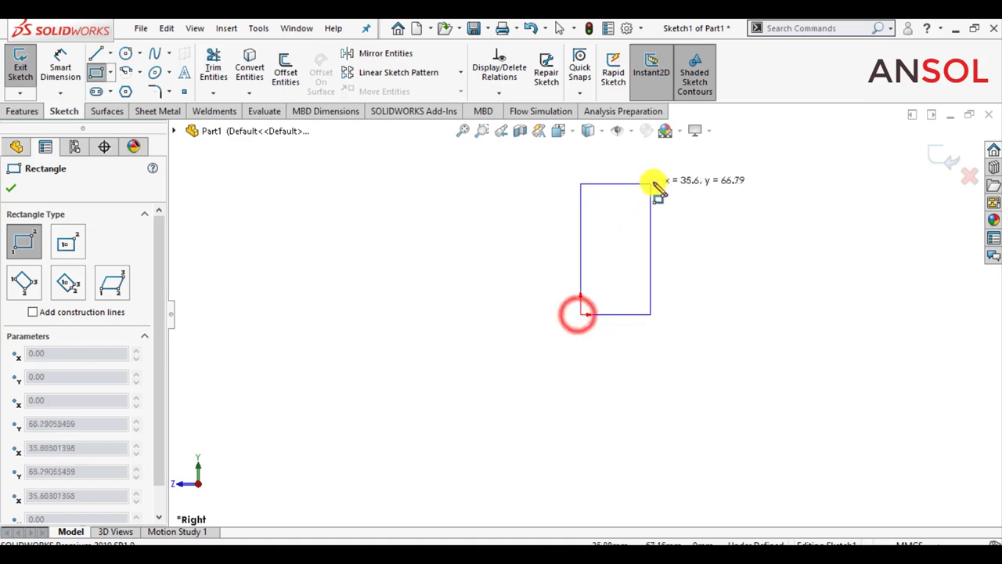
click(656, 179)
Dimension the rectangle 10 mm wide and 20 mm tall
click(61, 57)
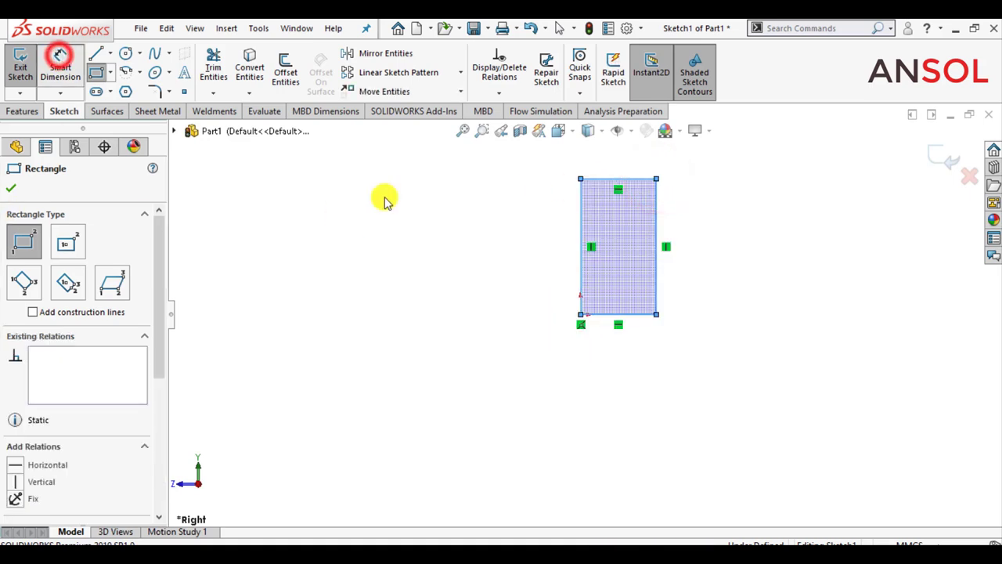
click(631, 314)
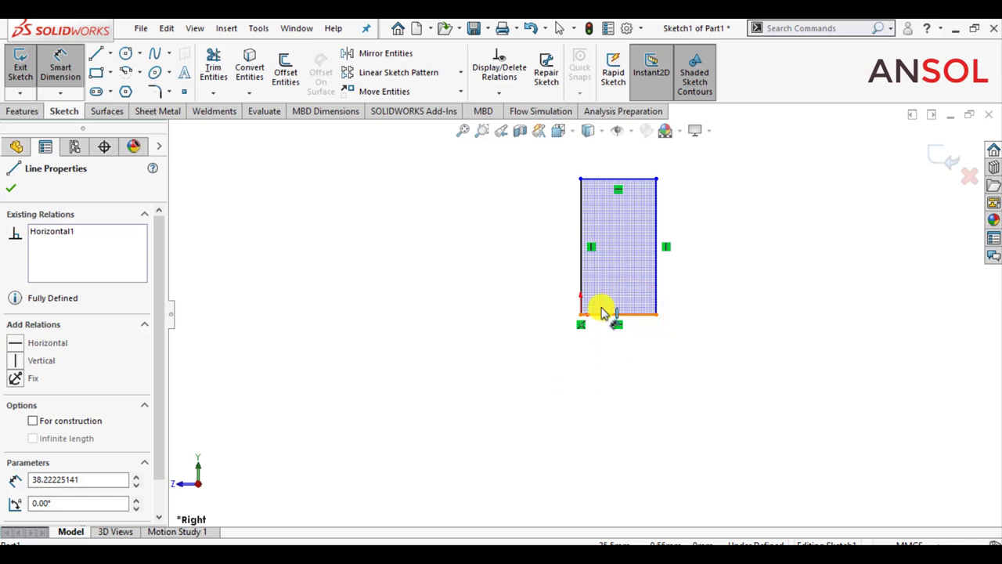
click(542, 356)
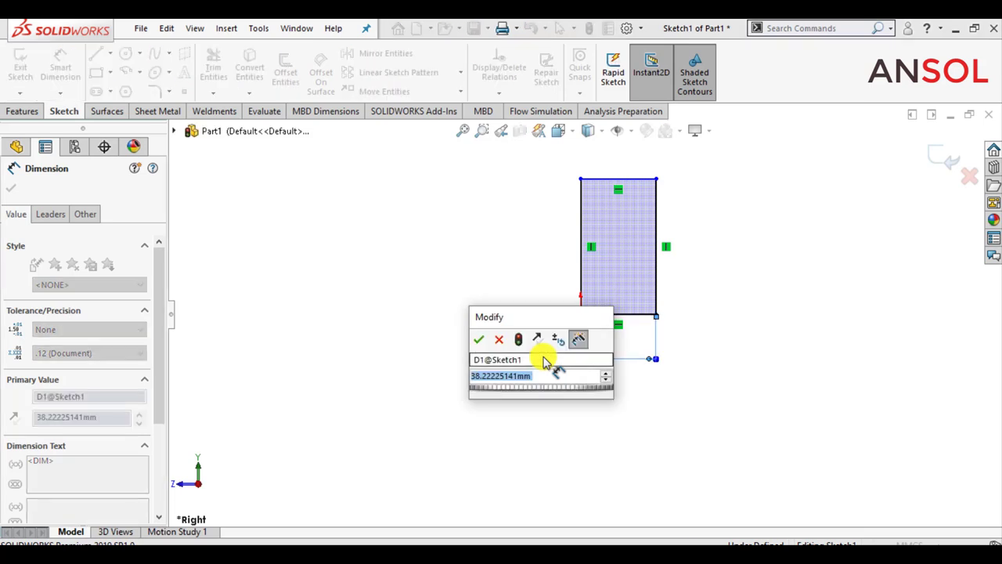
text(10)
key(Return)
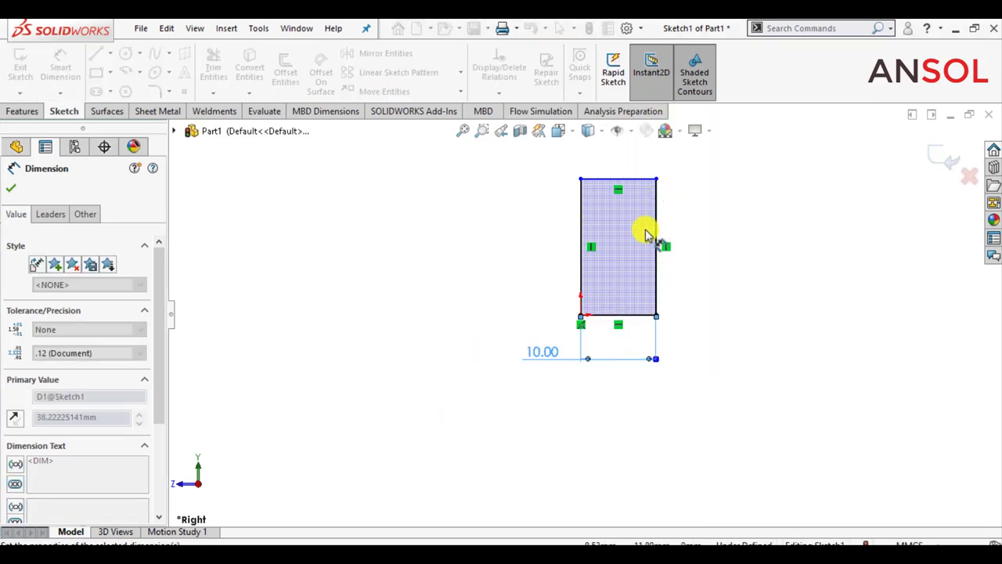
click(656, 241)
click(714, 243)
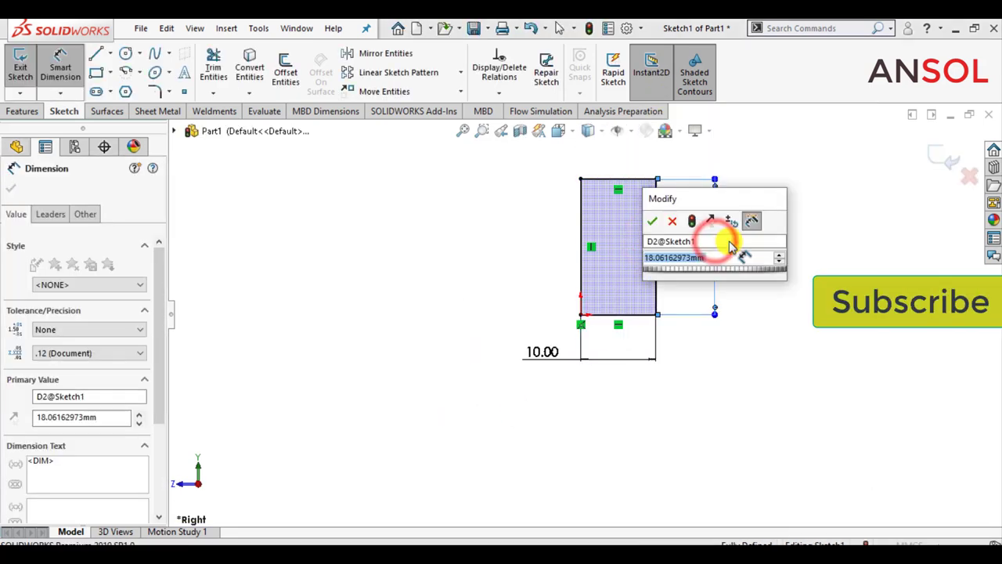
text(20)
key(Return)
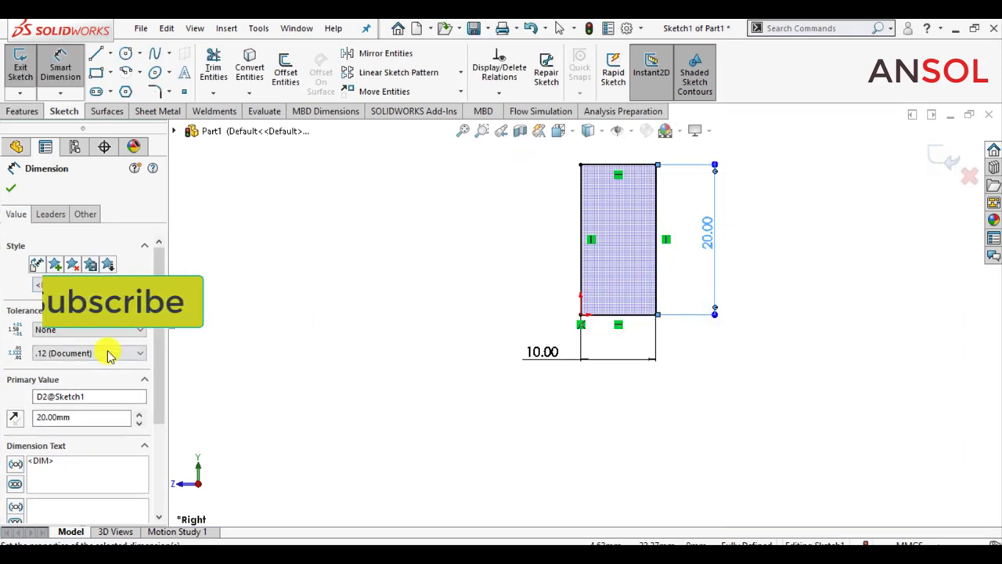
click(11, 190)
click(349, 271)
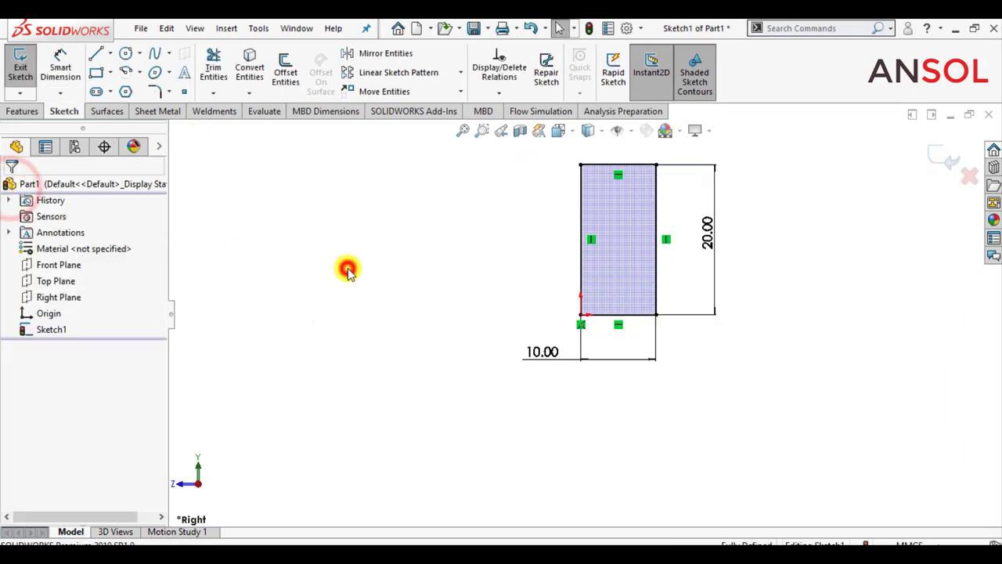
Offset the rectangle outline 1 mm inward and exit the sketch
click(285, 69)
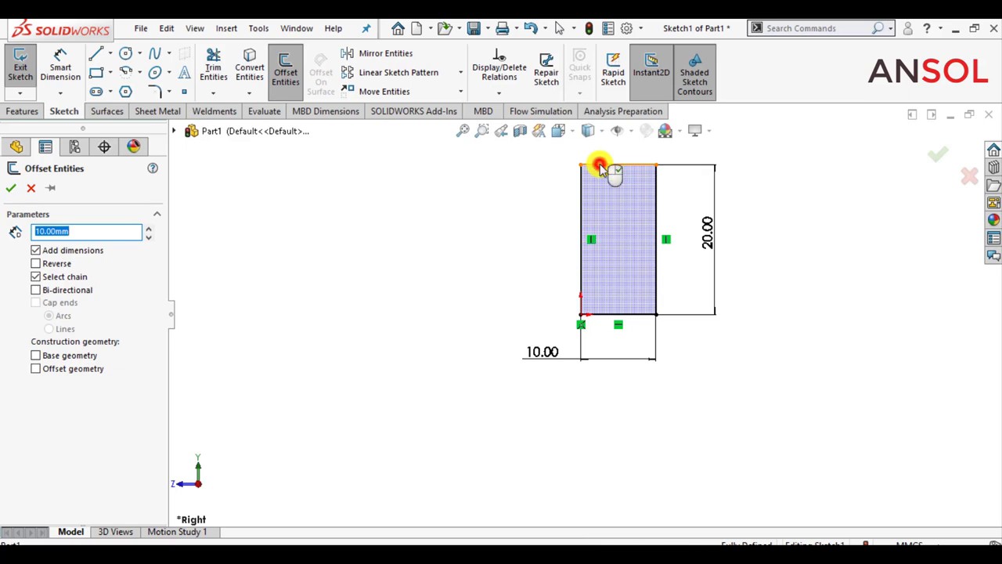
click(599, 167)
click(35, 263)
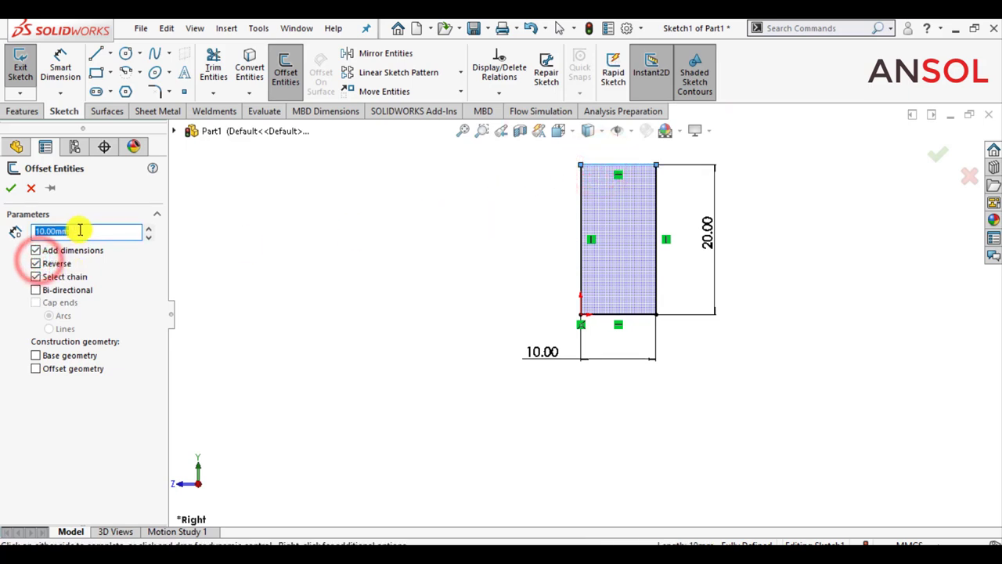
text(1)
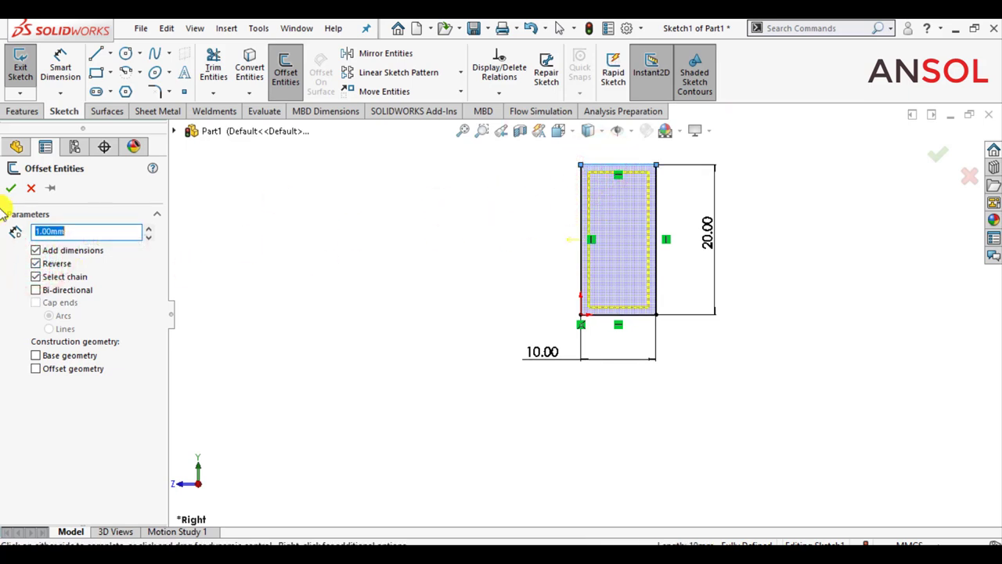
click(14, 189)
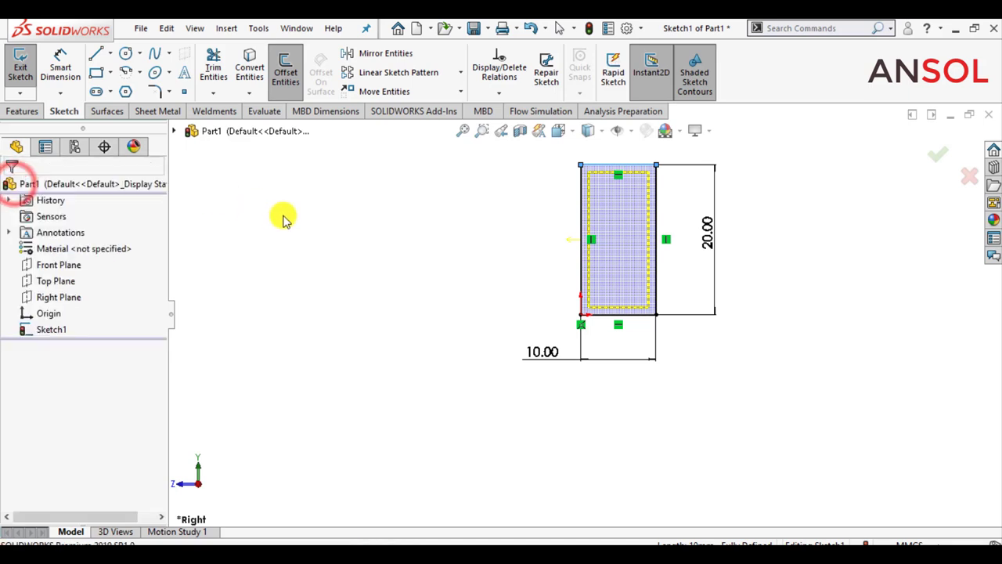
click(952, 158)
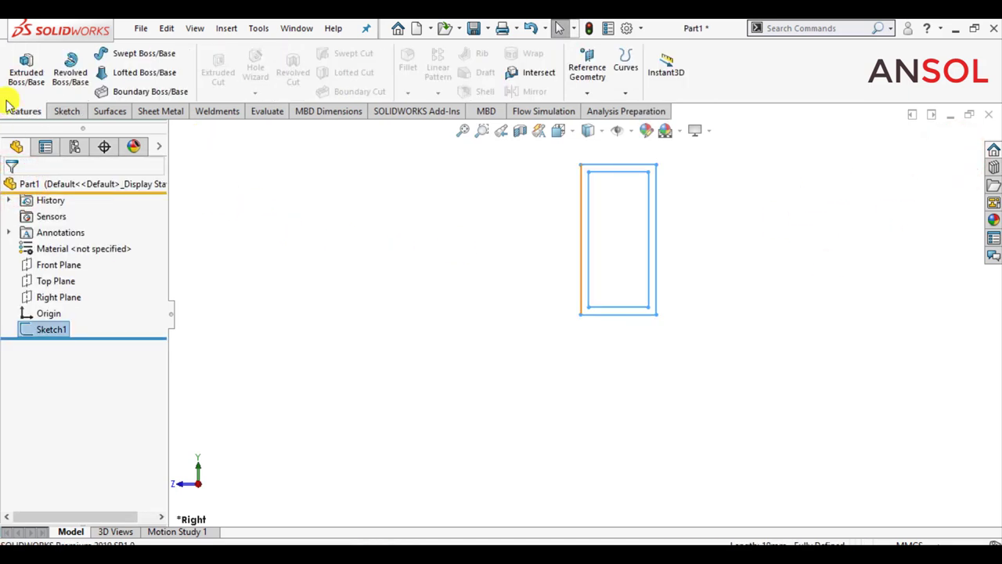
Extrude the two-rectangle sketch 100 mm Blind into a hollow tube and view it at an angle
click(23, 67)
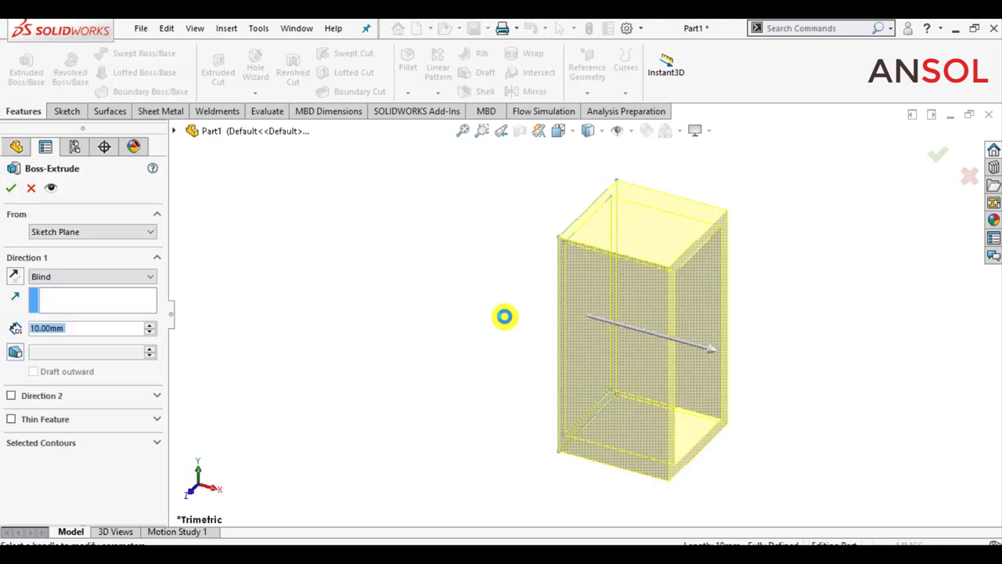
text(100)
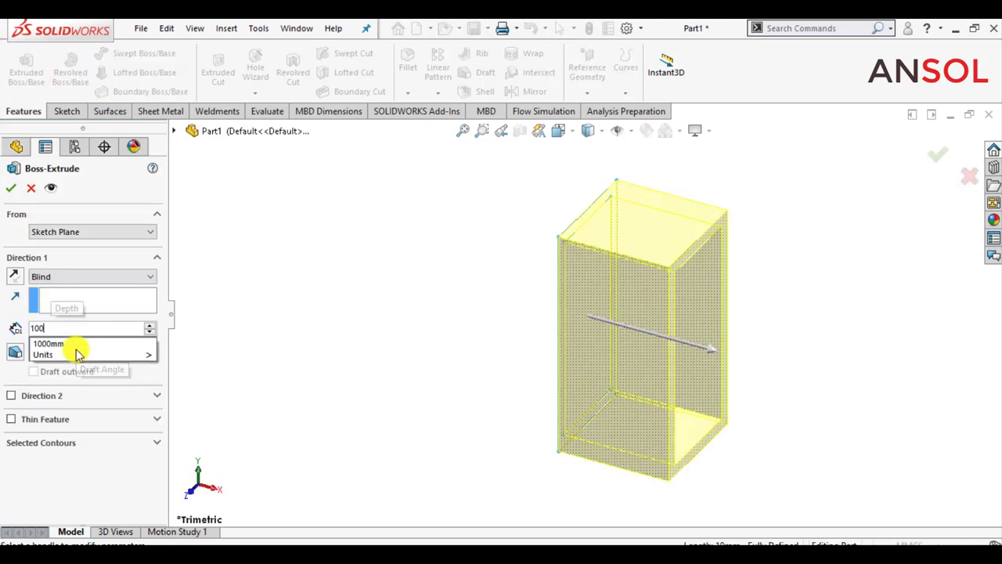
key(Return)
text(f)
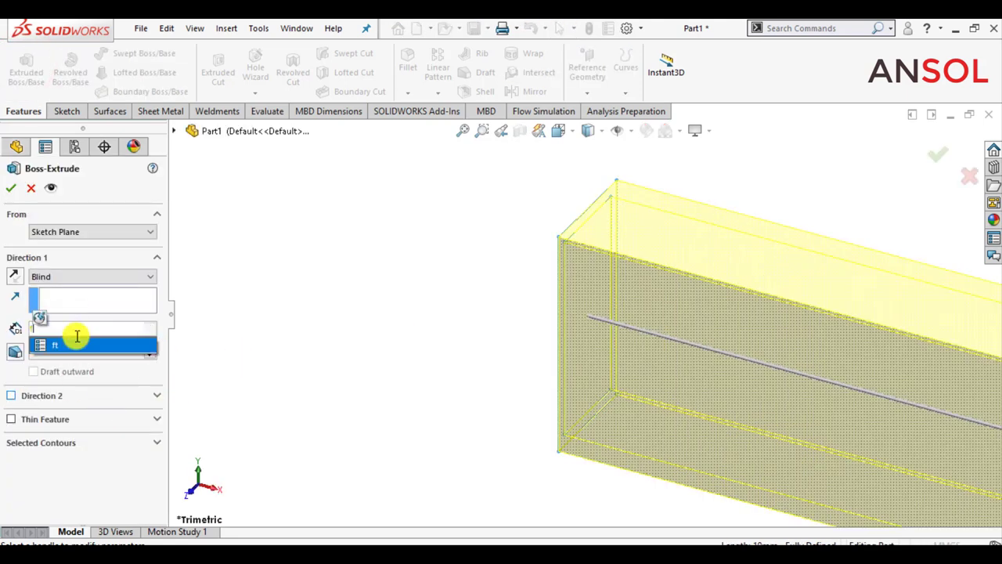
click(63, 310)
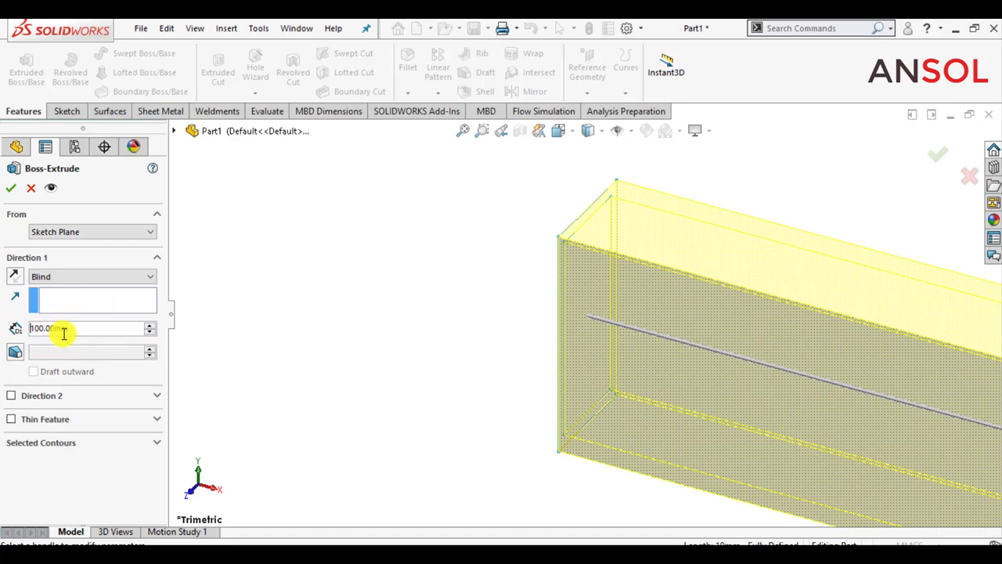
key(Return)
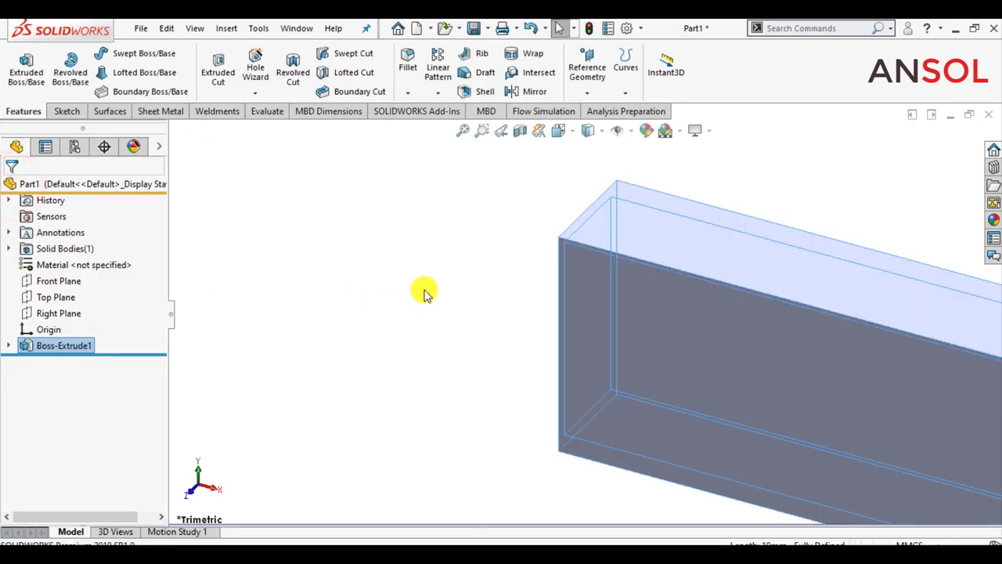
key(f)
middle_drag(407, 416, 463, 407)
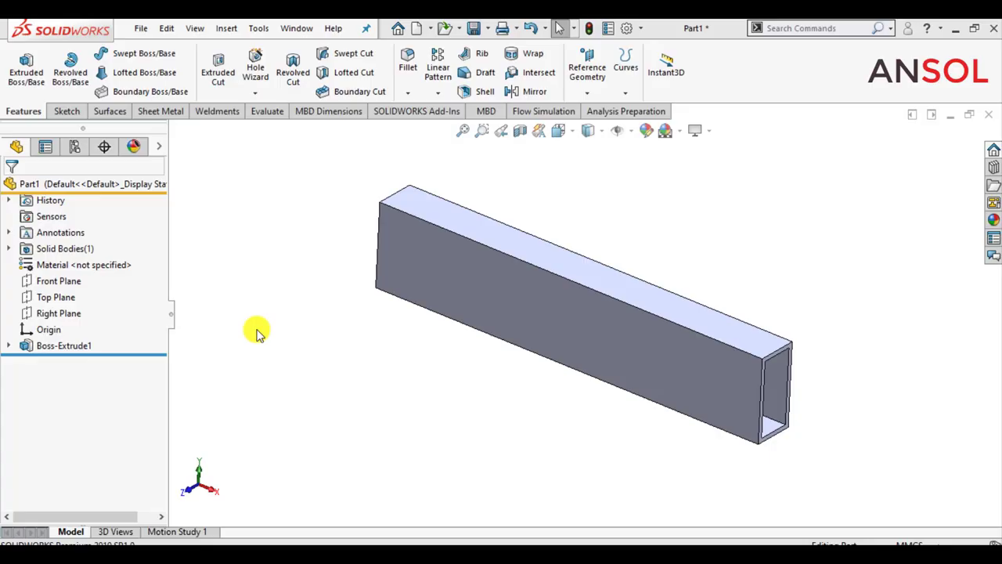
Sketch a vertical line across the beam's long side face at mid-length and close the sketch
click(562, 317)
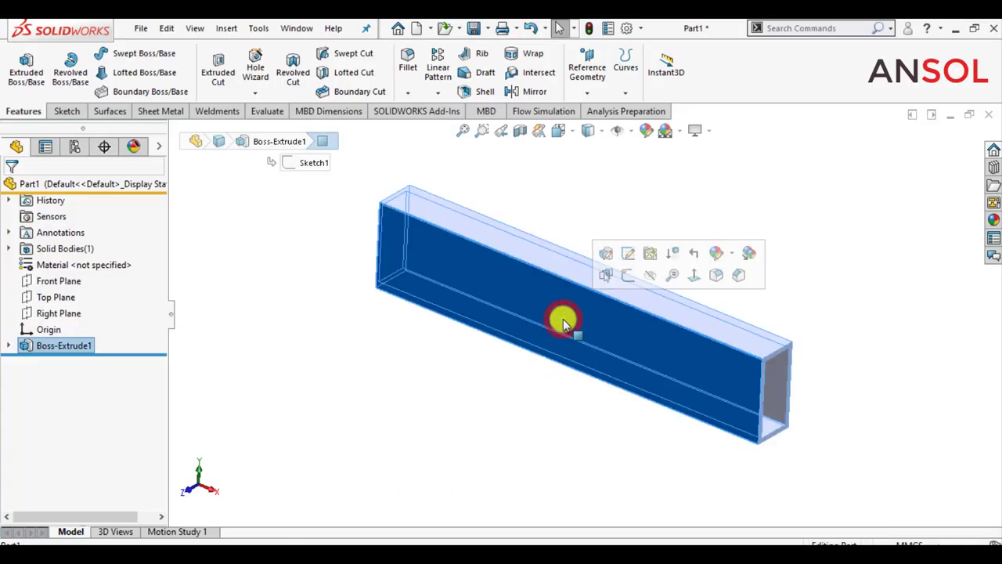
click(694, 274)
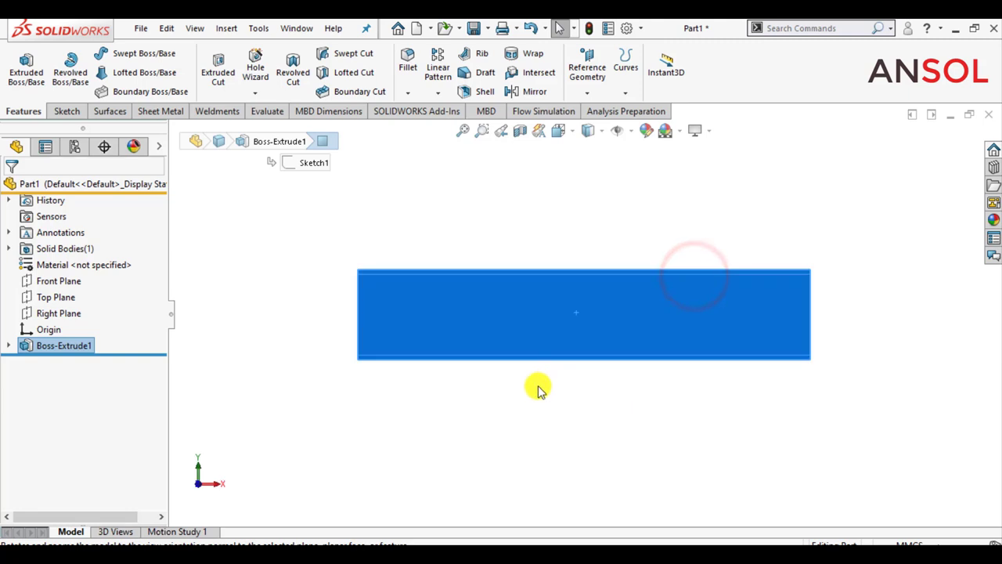
click(588, 322)
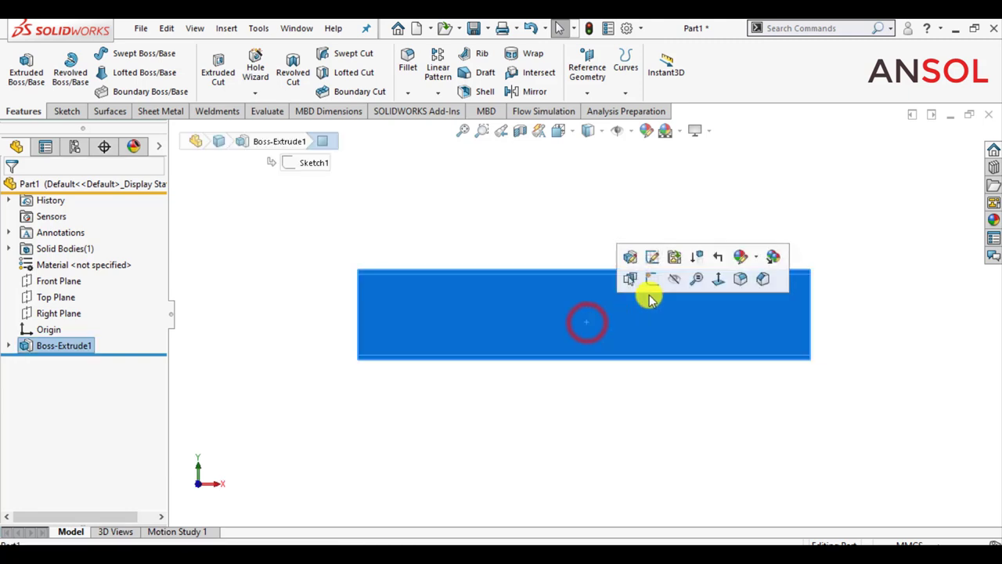
click(652, 277)
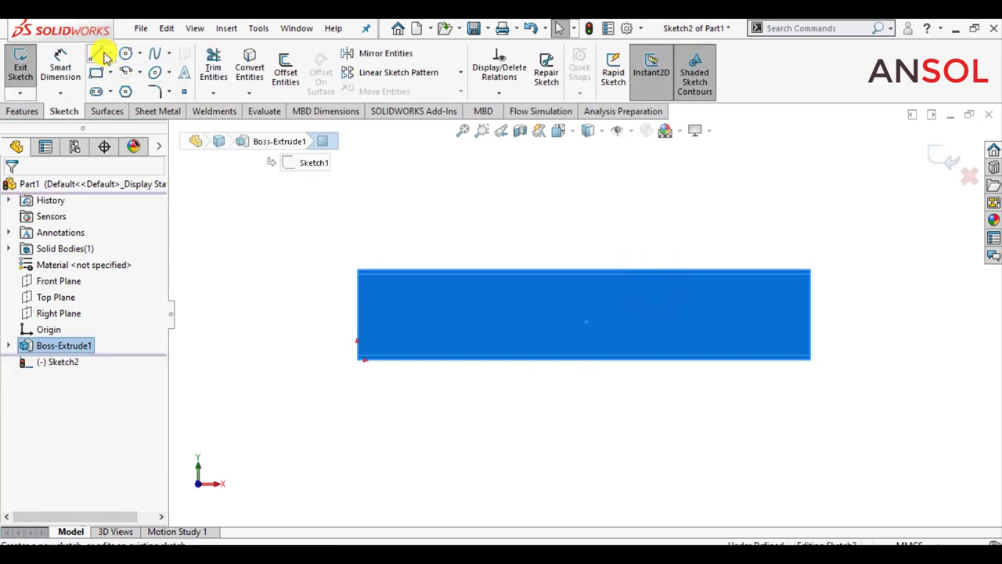
click(96, 53)
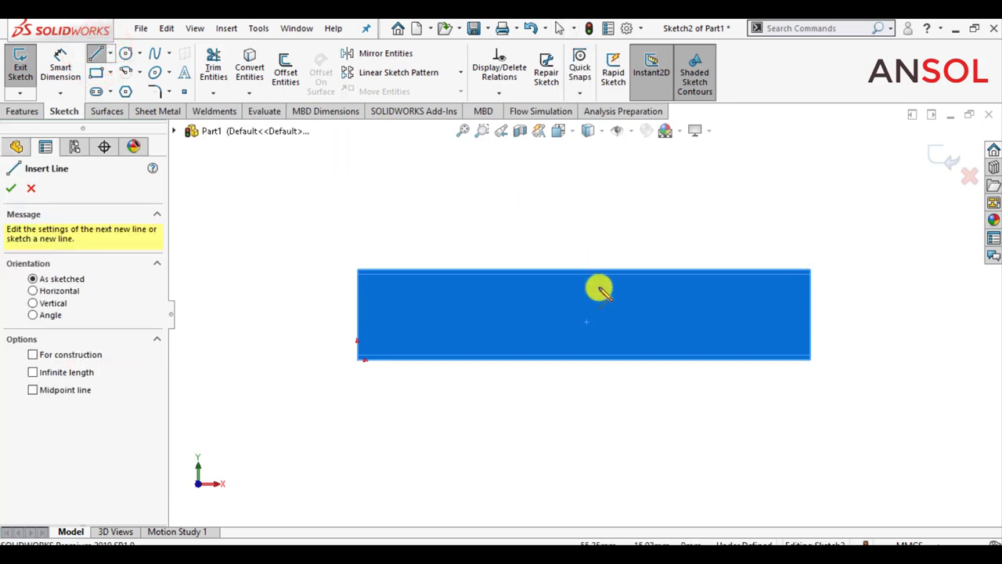
scroll(593, 268, down, 2)
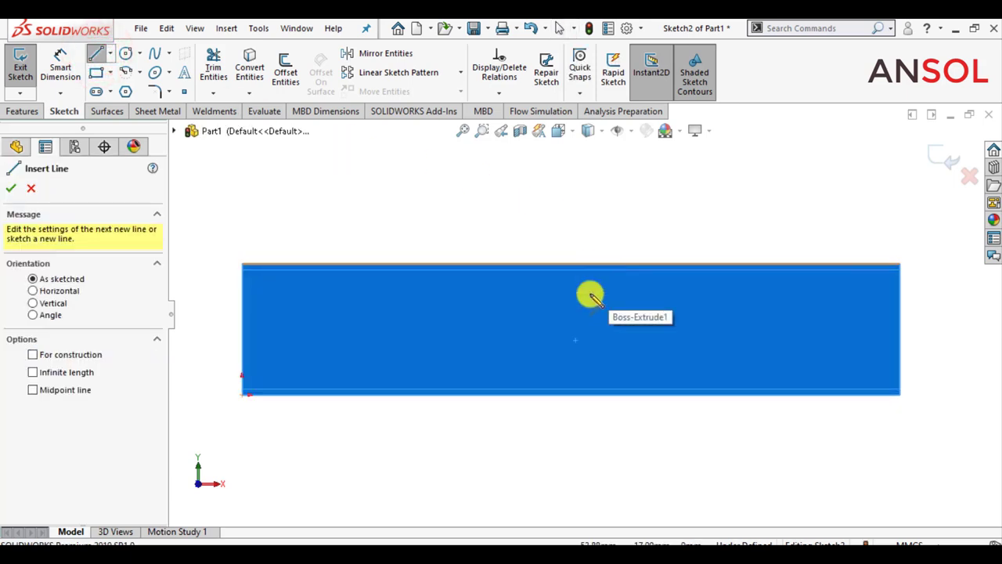
click(571, 394)
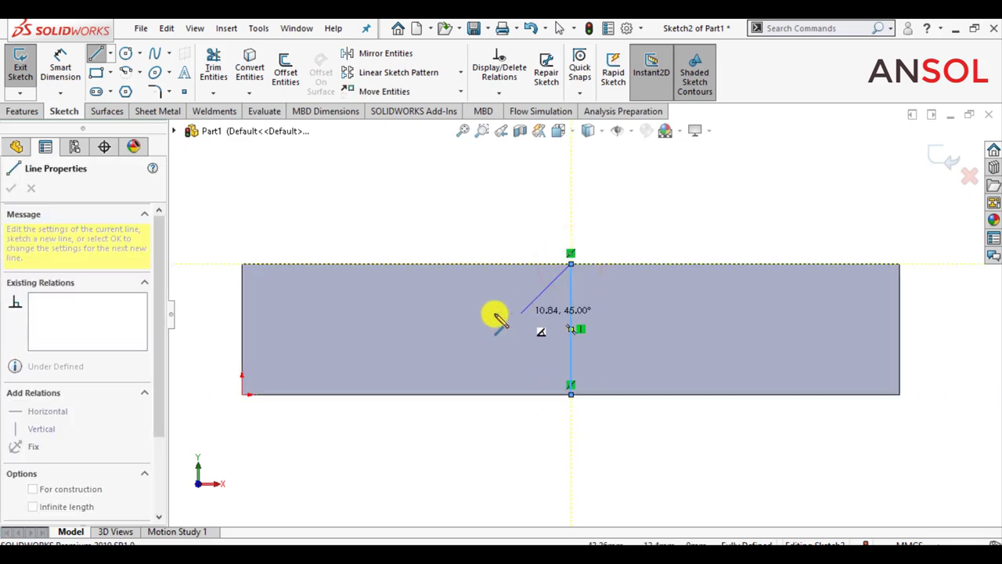
key(Escape)
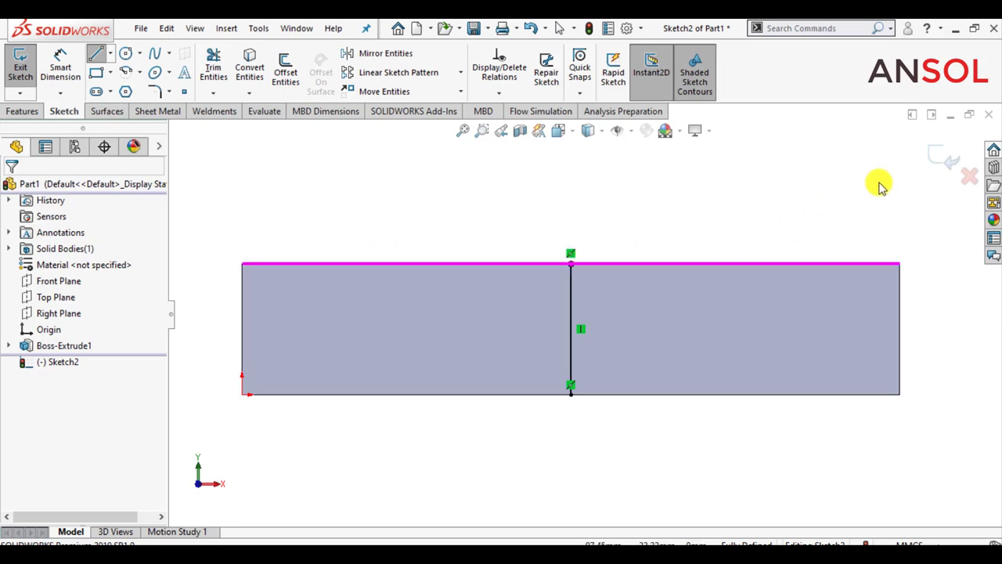
click(945, 156)
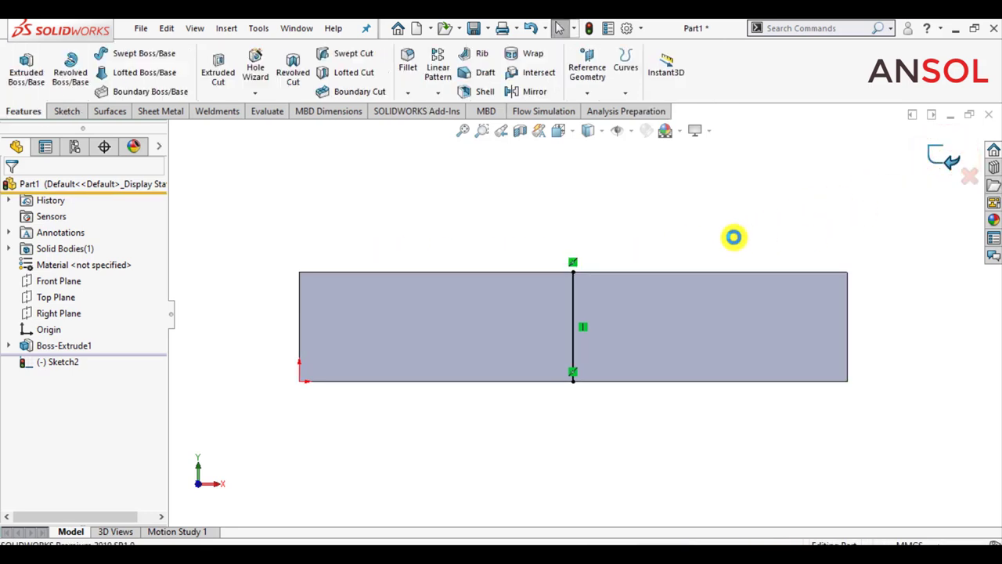
Project Sketch2 as a Split Line onto the long side face, dividing it at mid-length
mouse_move(710, 232)
middle_down()
mouse_move(620, 251)
mouse_move(674, 223)
middle_up()
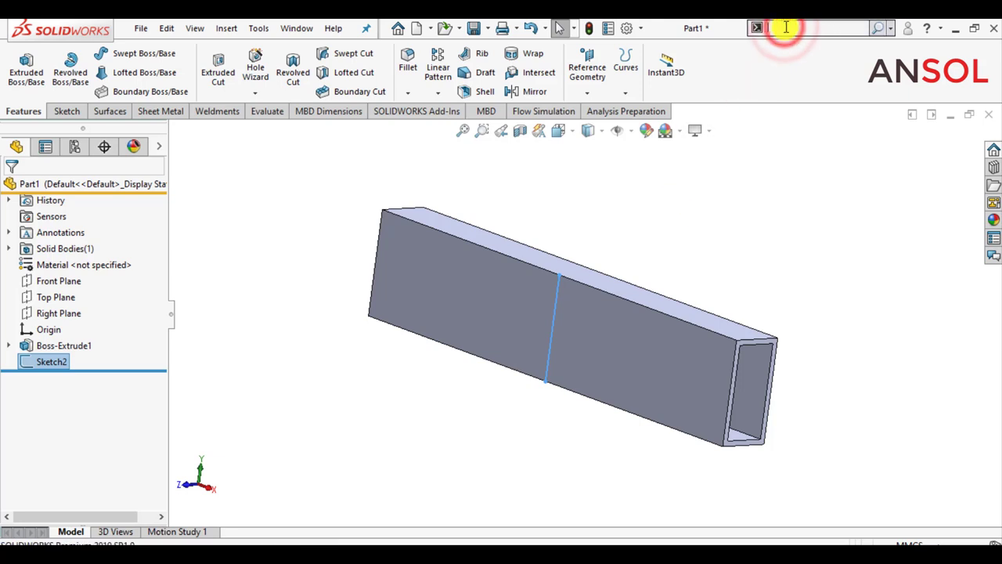
text(s)
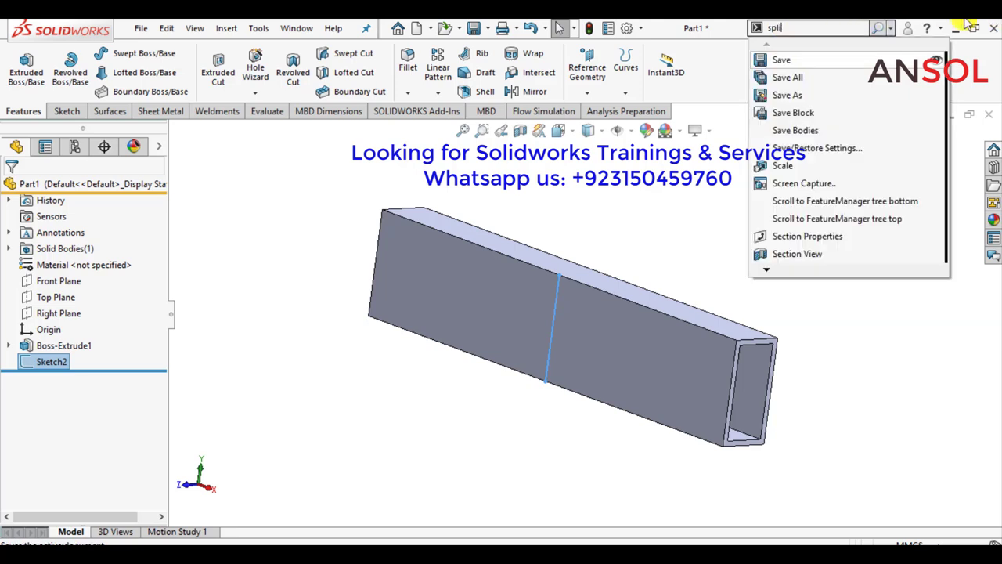
text(pli)
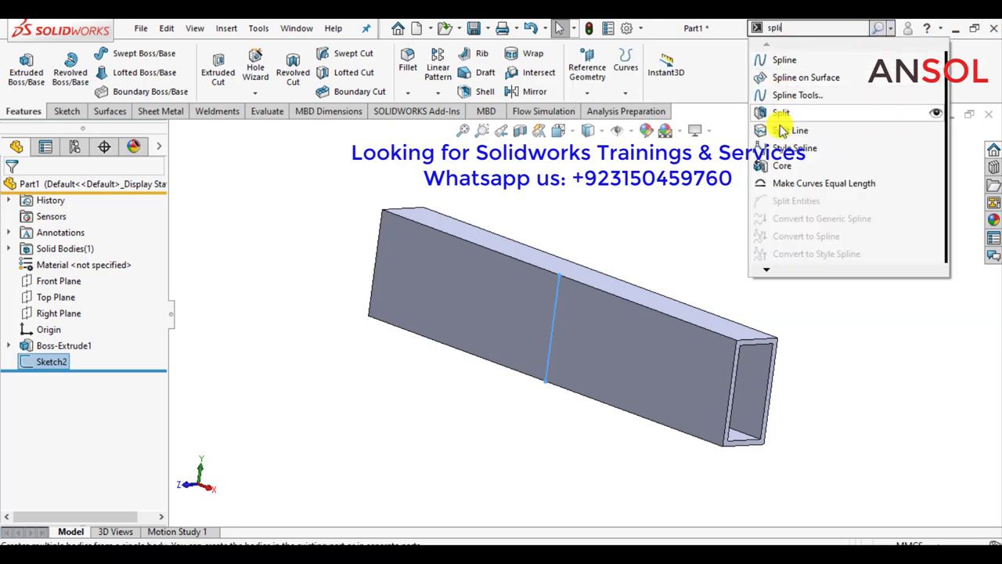
click(781, 130)
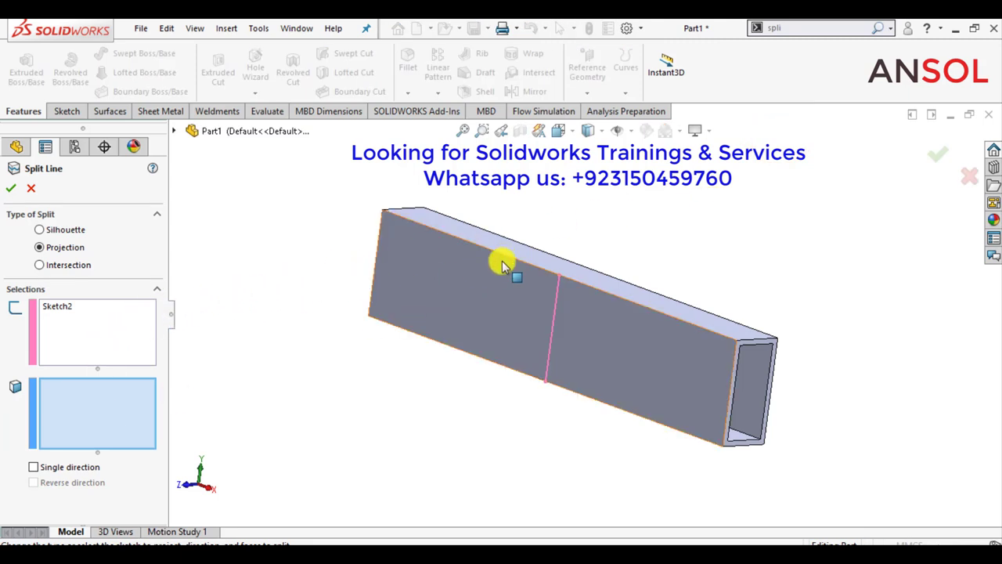
click(487, 289)
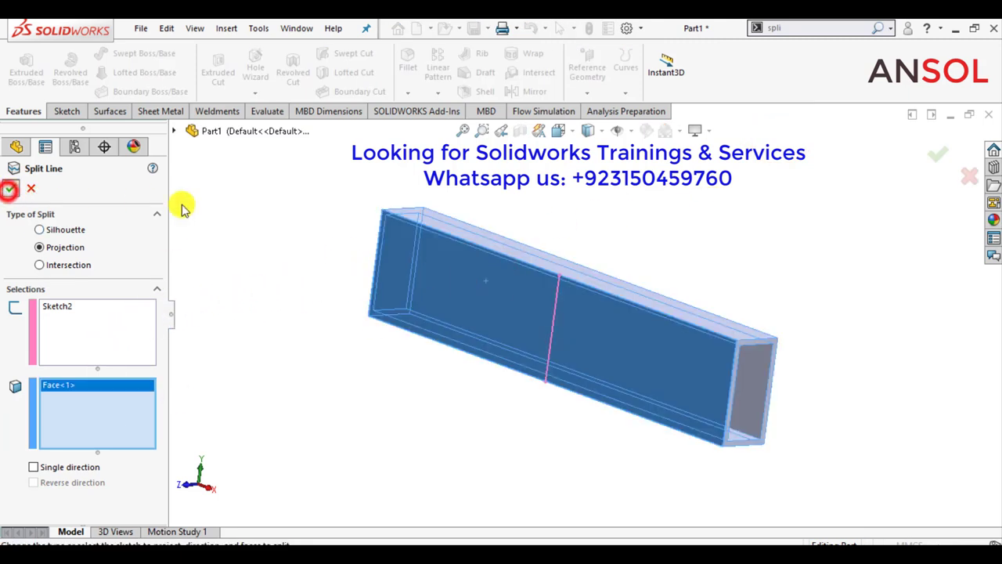
click(253, 216)
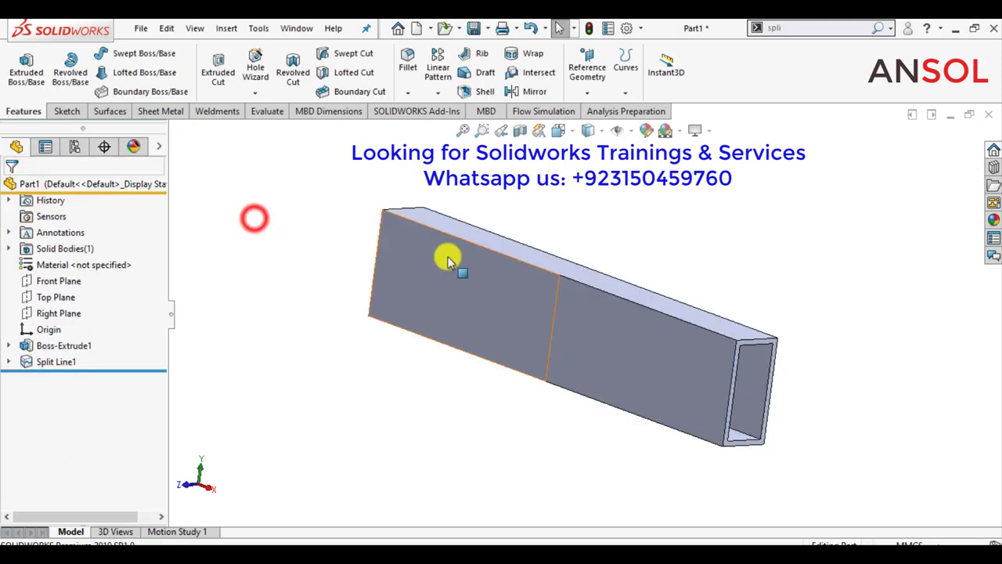
click(482, 282)
click(605, 358)
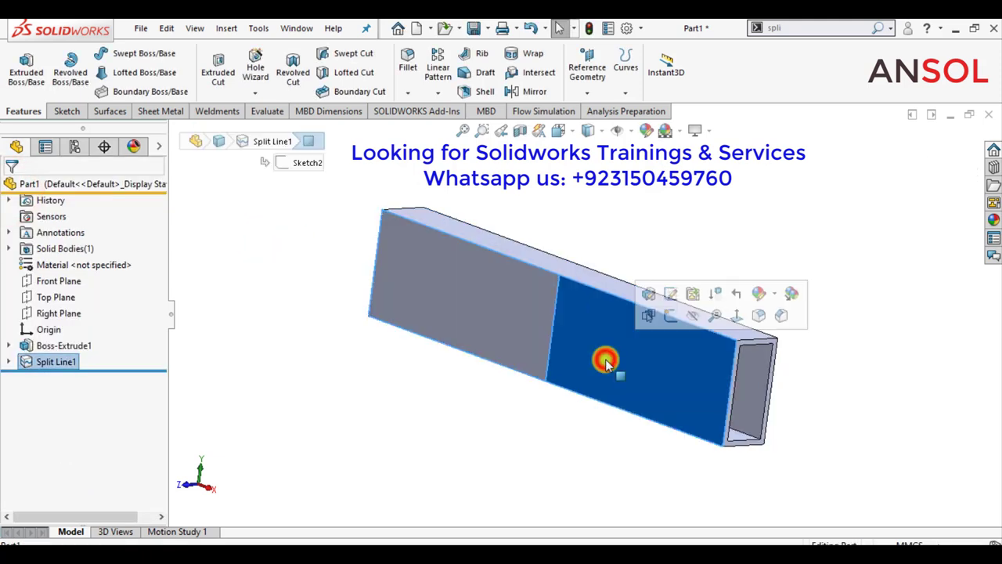
click(489, 413)
Start a new sketch on the tube's top face, viewed normal to it
mouse_move(332, 347)
middle_down()
mouse_move(347, 458)
mouse_move(537, 284)
middle_up()
click(537, 279)
click(668, 241)
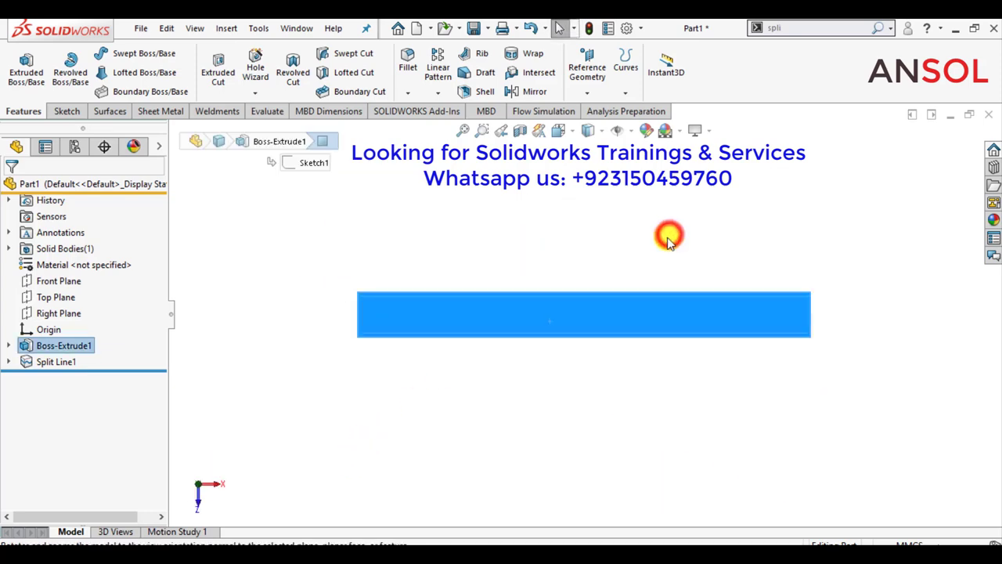
click(588, 415)
click(587, 315)
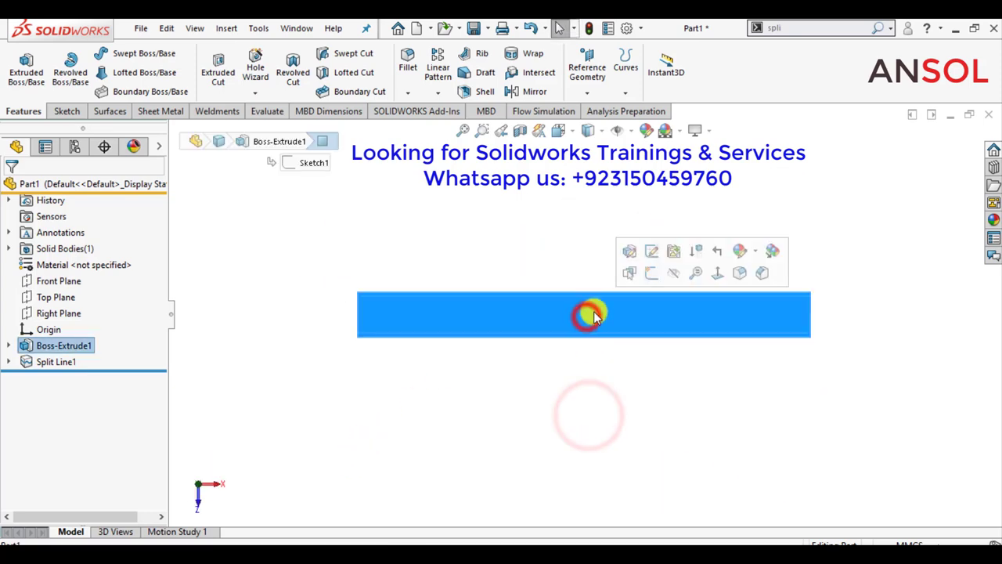
click(650, 273)
click(557, 255)
Draw a vertical line across the top face at mid-length and exit the sketch
click(92, 54)
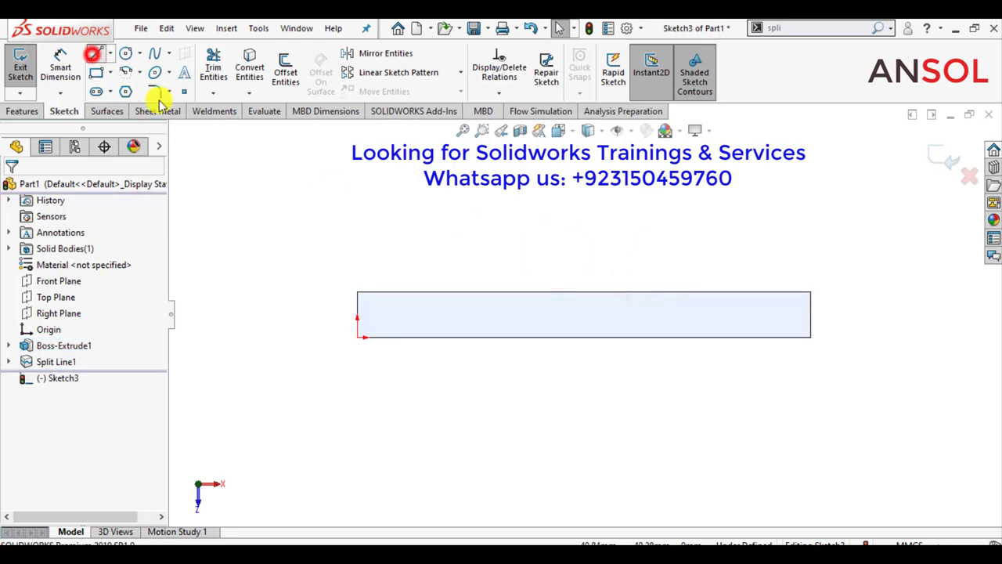
click(584, 336)
click(584, 292)
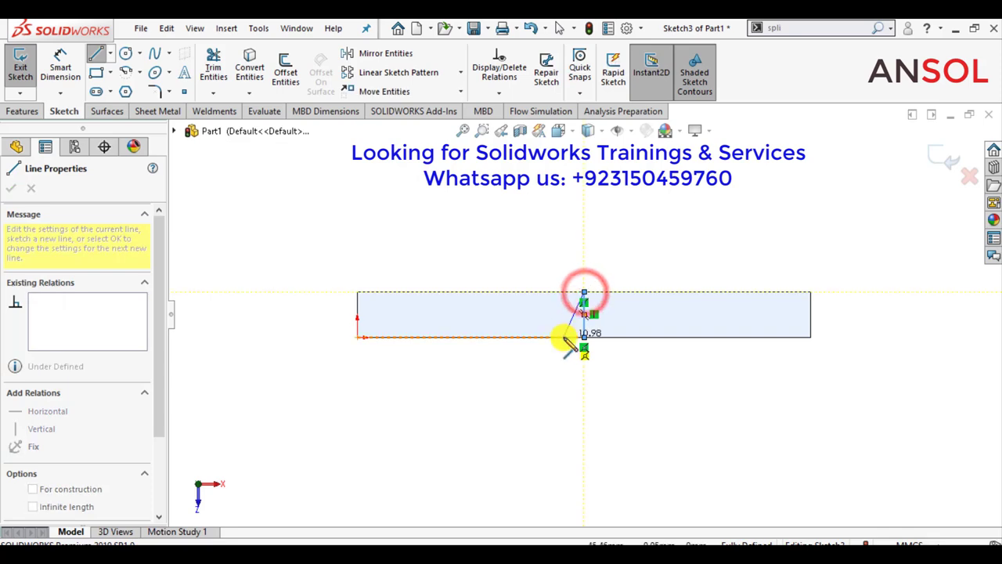
key(Escape)
click(930, 153)
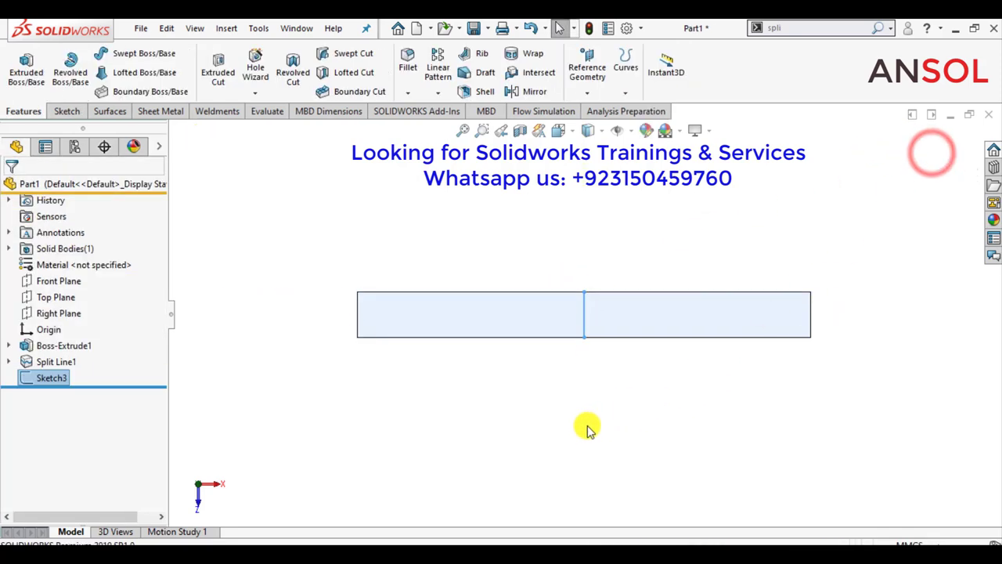
mouse_move(588, 425)
middle_down()
mouse_move(559, 291)
mouse_move(436, 264)
mouse_move(521, 316)
mouse_move(570, 313)
middle_up()
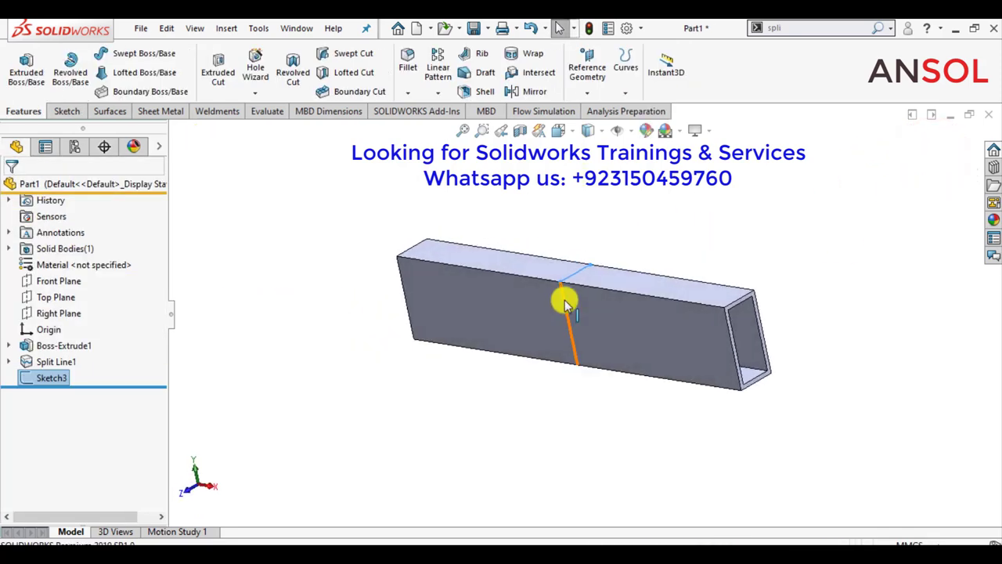
Create Split Line2 from Sketch3 on the face inside the tube's open end
click(775, 29)
text(spli)
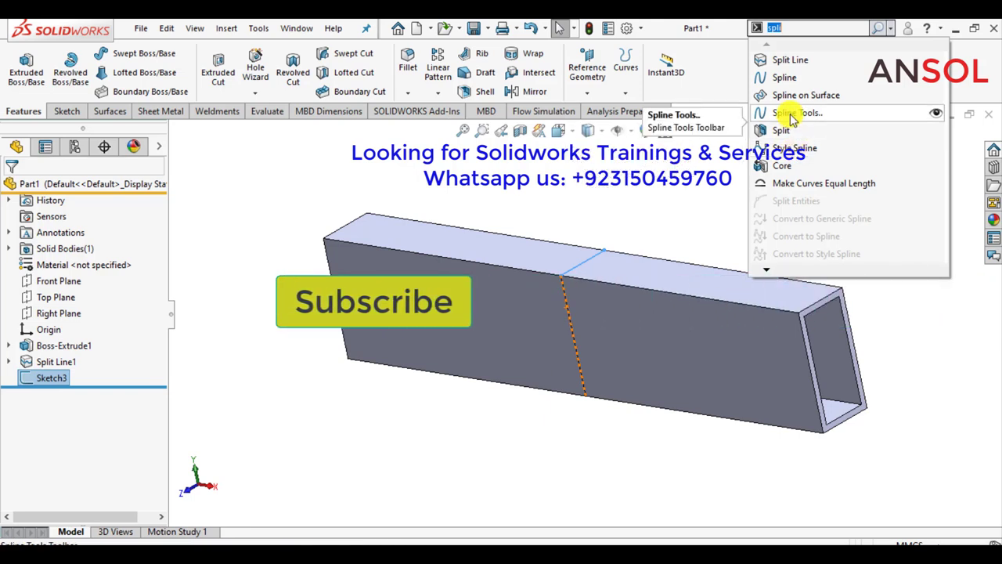
click(789, 61)
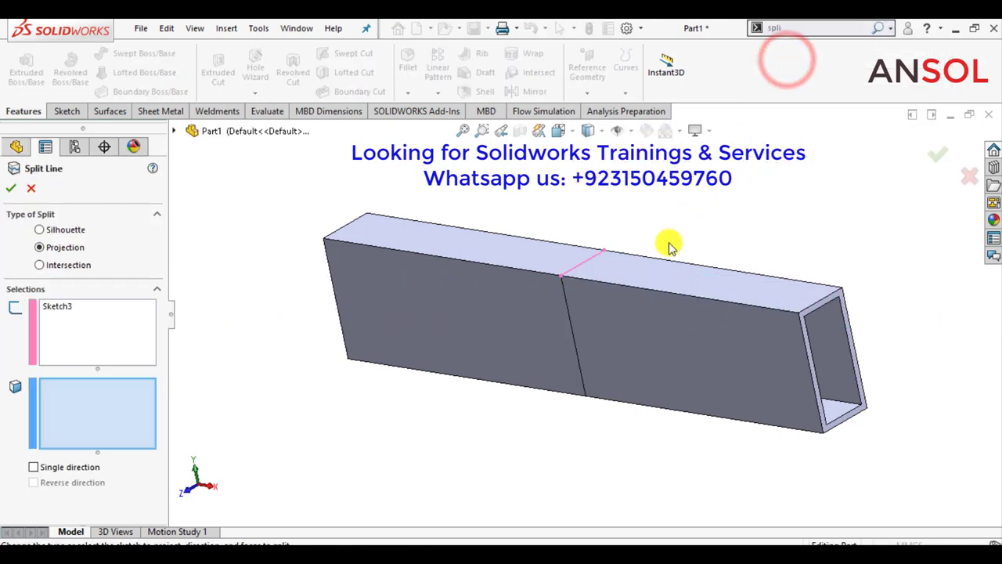
mouse_move(503, 326)
middle_down()
mouse_move(487, 276)
mouse_move(461, 257)
middle_up()
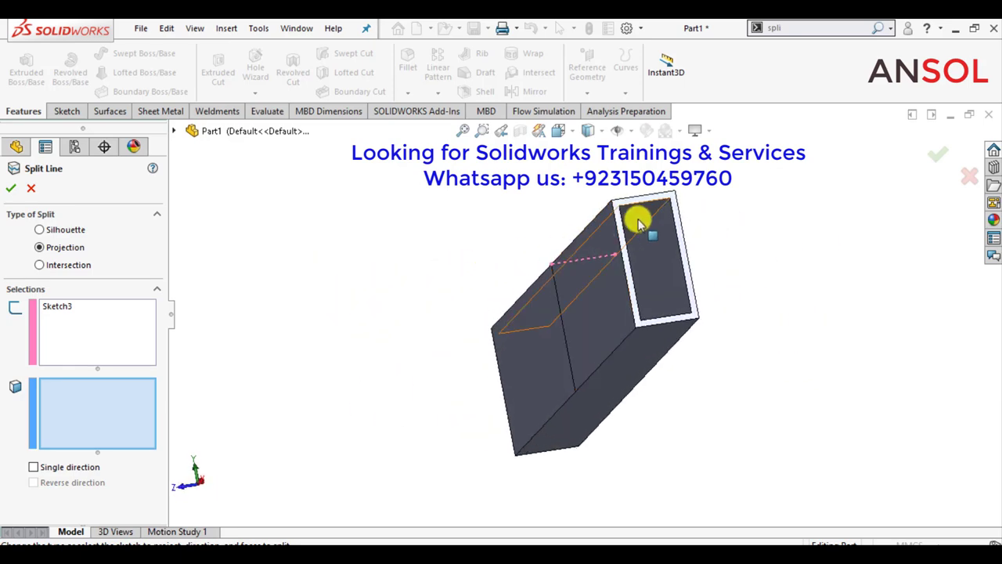
scroll(636, 224, down, 5)
click(631, 281)
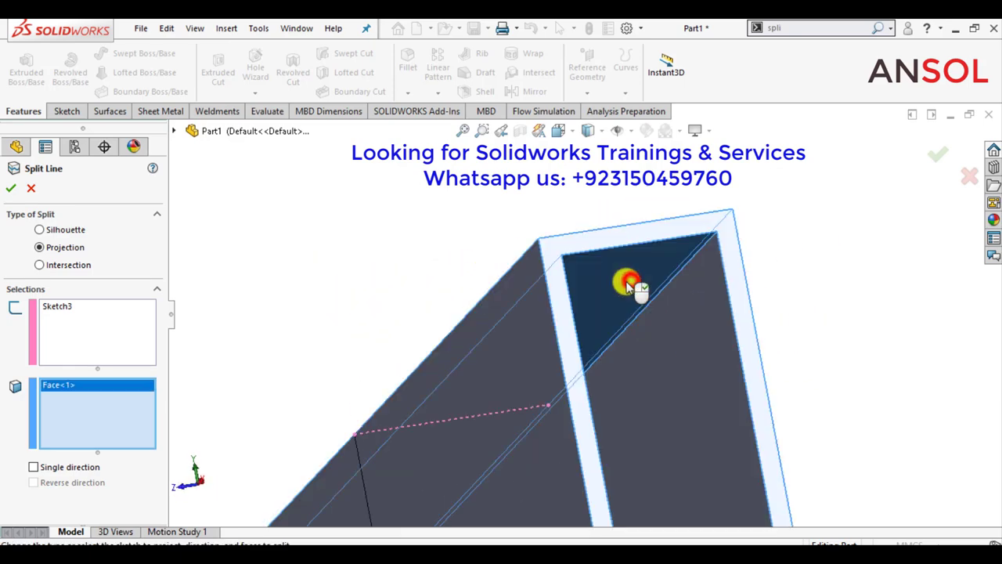
scroll(503, 261, up, 5)
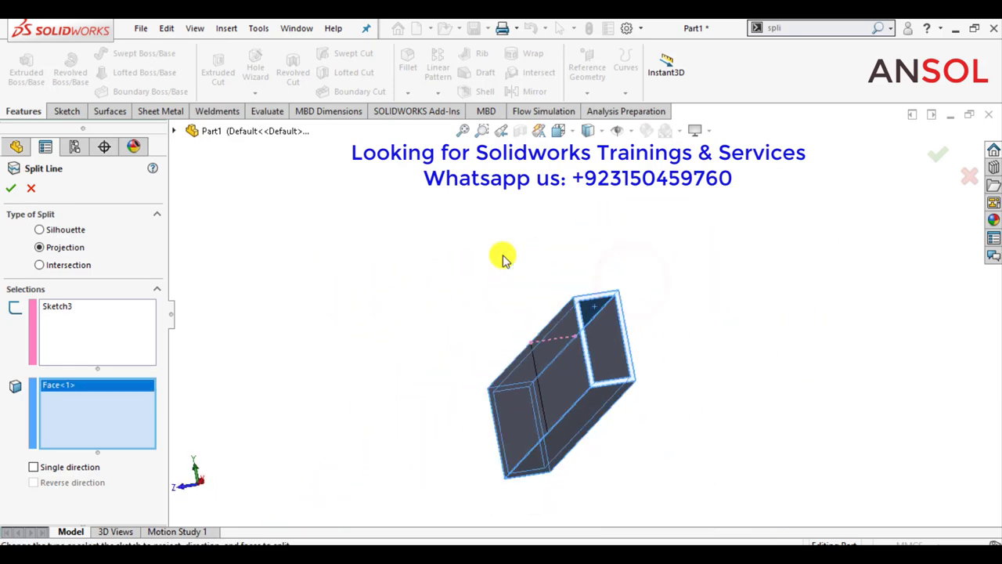
click(11, 190)
mouse_move(566, 285)
middle_down()
mouse_move(502, 371)
mouse_move(512, 376)
mouse_move(512, 331)
mouse_move(522, 371)
mouse_move(571, 441)
mouse_move(465, 376)
mouse_move(486, 373)
mouse_move(490, 395)
mouse_move(537, 397)
middle_up()
Create a new Static study named 'Shear stress Box Beam'
key(f)
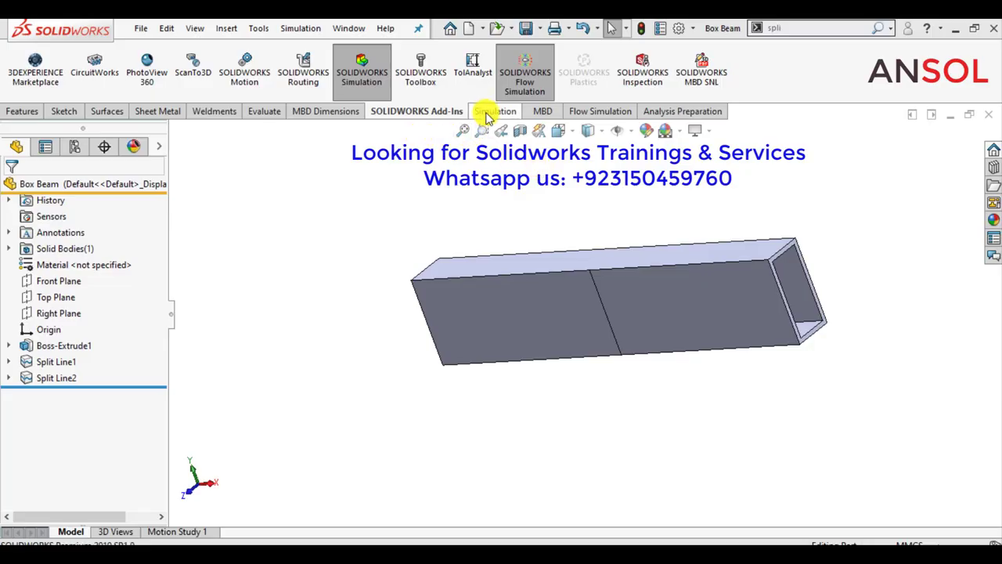
click(487, 112)
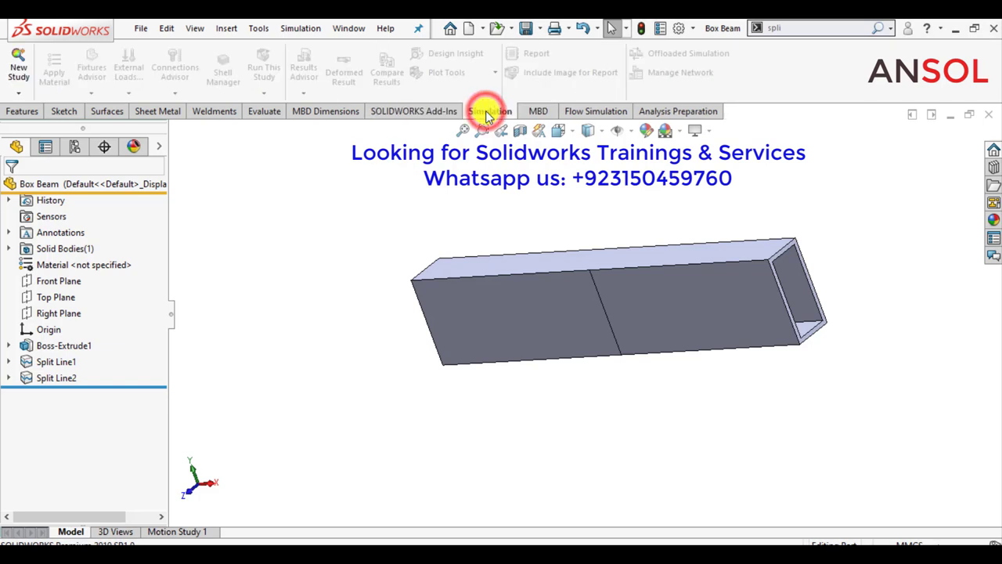
click(21, 69)
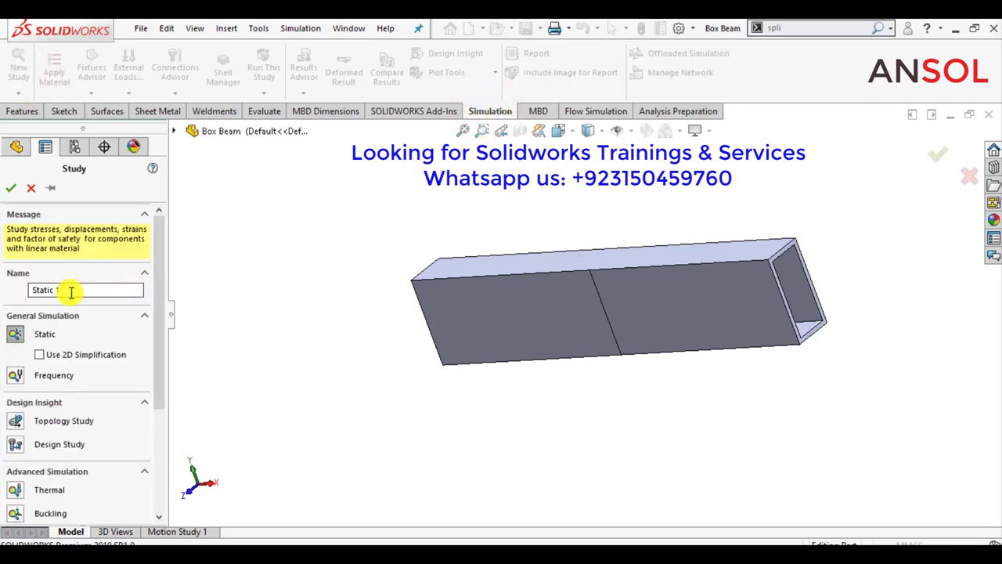
double_click(70, 298)
text(Shear stress Box Beam)
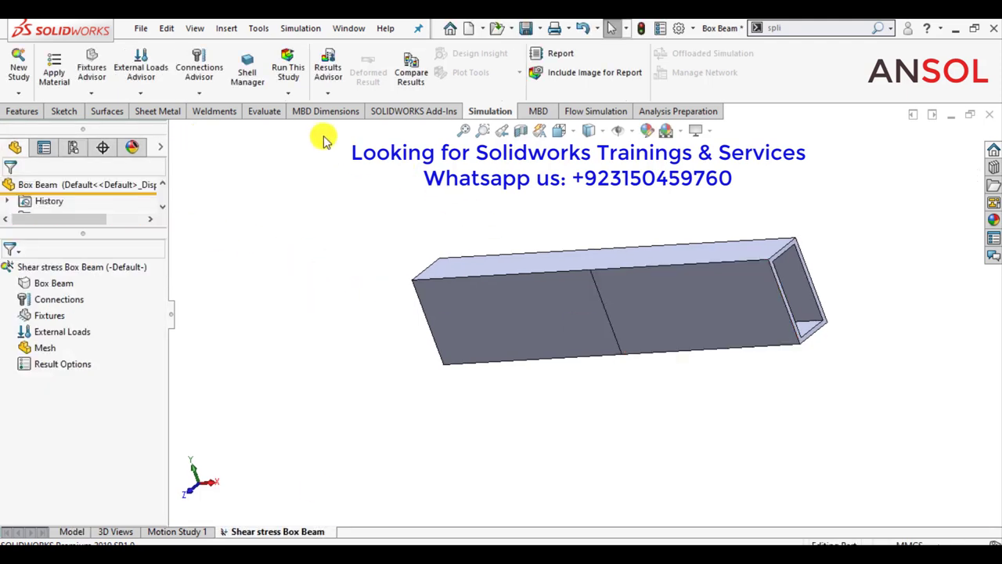
Assign Alloy Steel from the Steel library to the Box Beam part
right_click(32, 284)
click(55, 287)
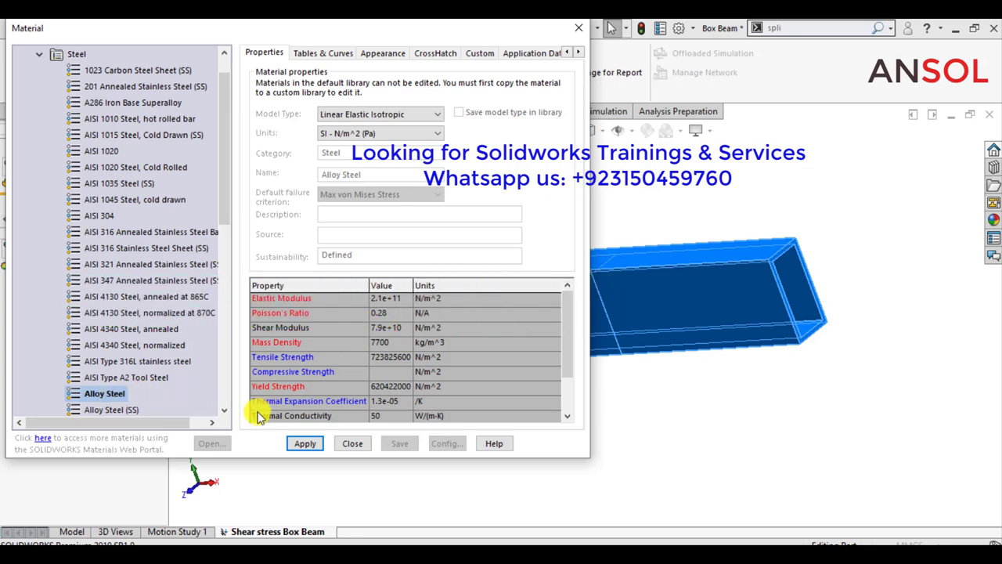
click(307, 444)
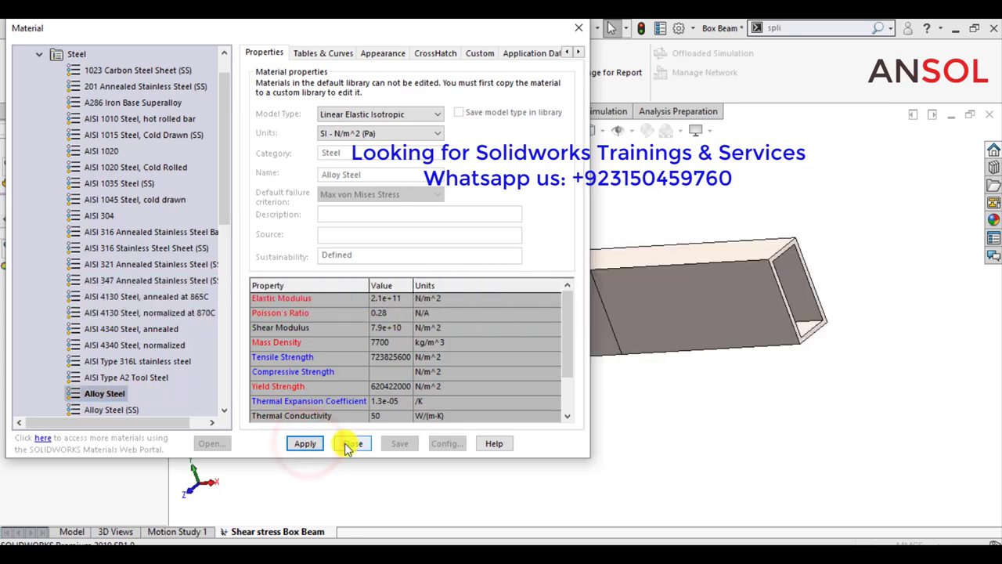
click(347, 444)
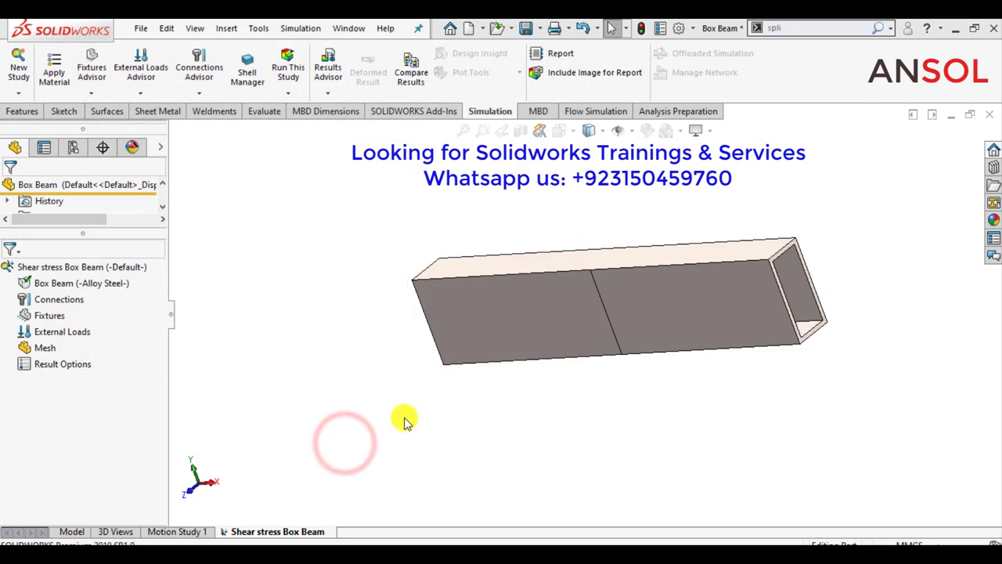
middle_drag(407, 415, 685, 298)
key(ctrl+1)
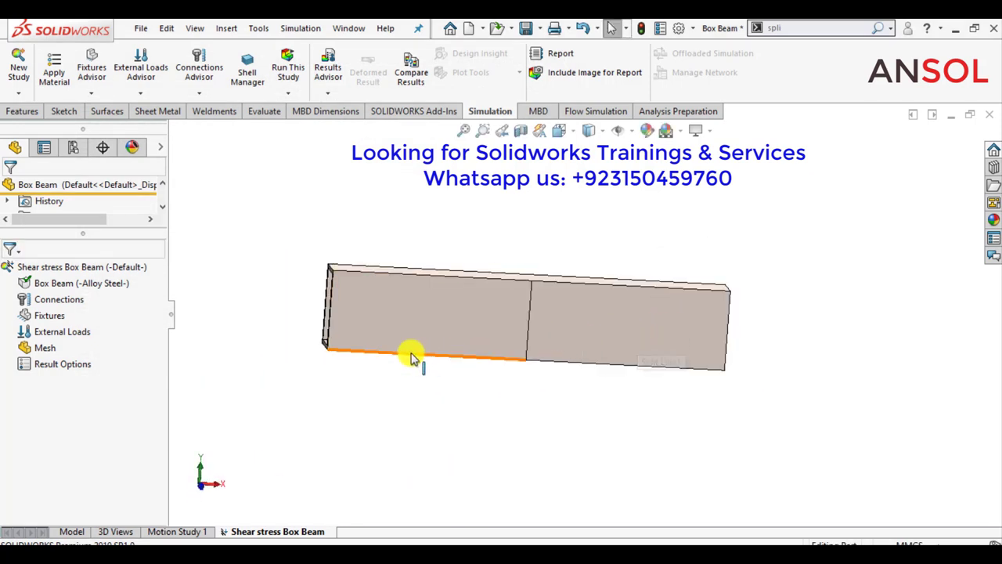
Add a Fixed Geometry fixture, Fixed-1, on the beam's hollow end face
right_click(46, 321)
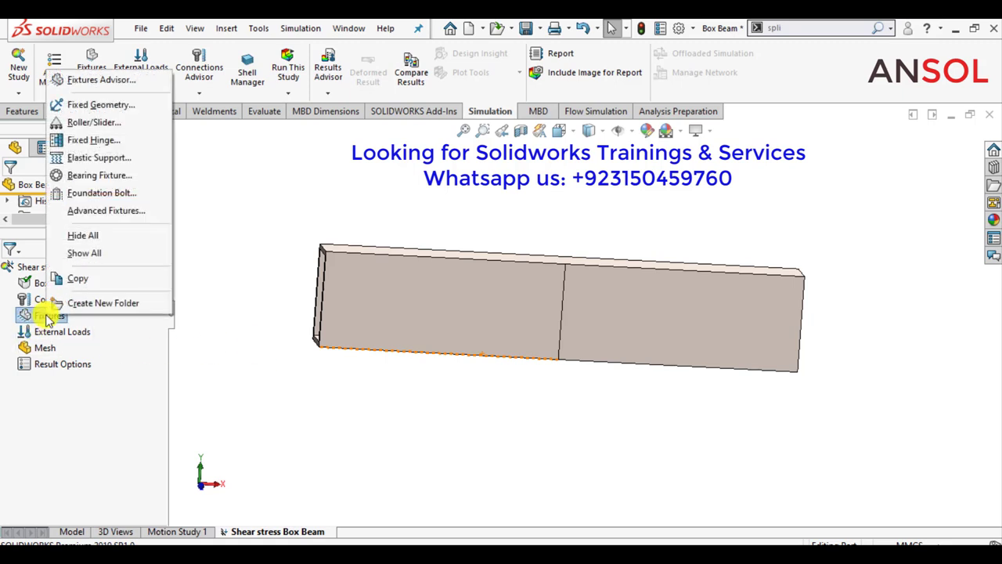
click(99, 105)
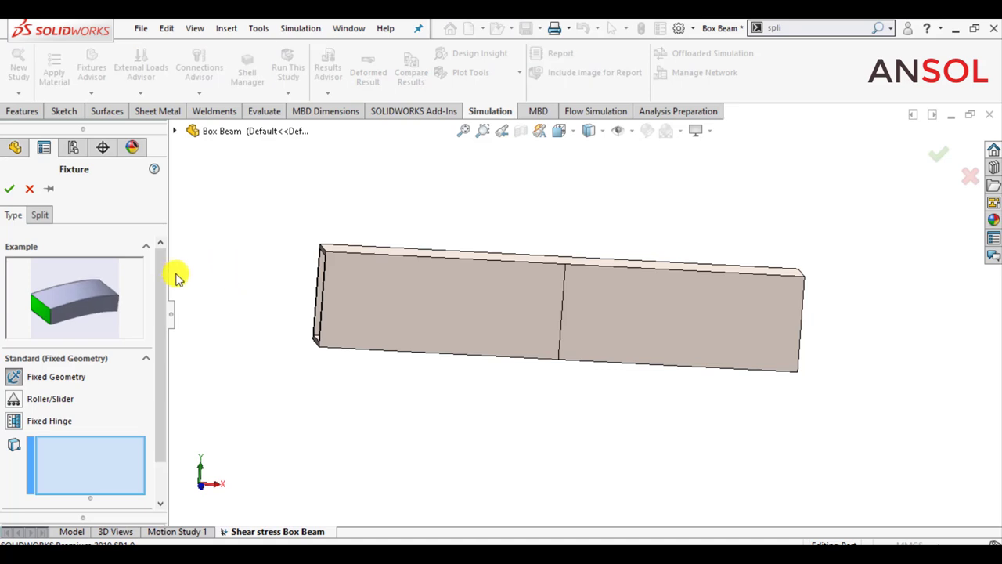
scroll(240, 279, down, 2)
scroll(248, 271, down, 1)
middle_drag(309, 271, 391, 297)
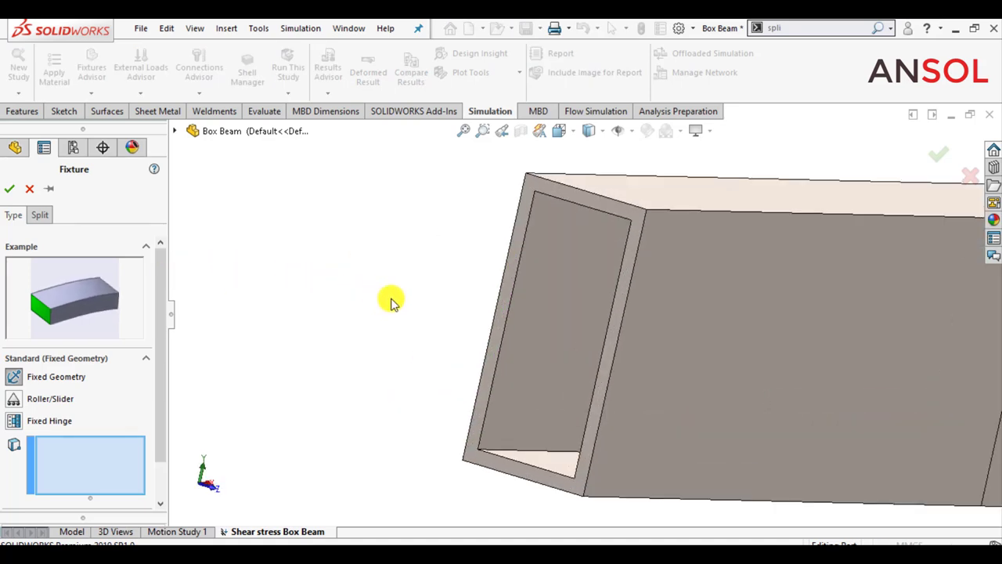
click(534, 184)
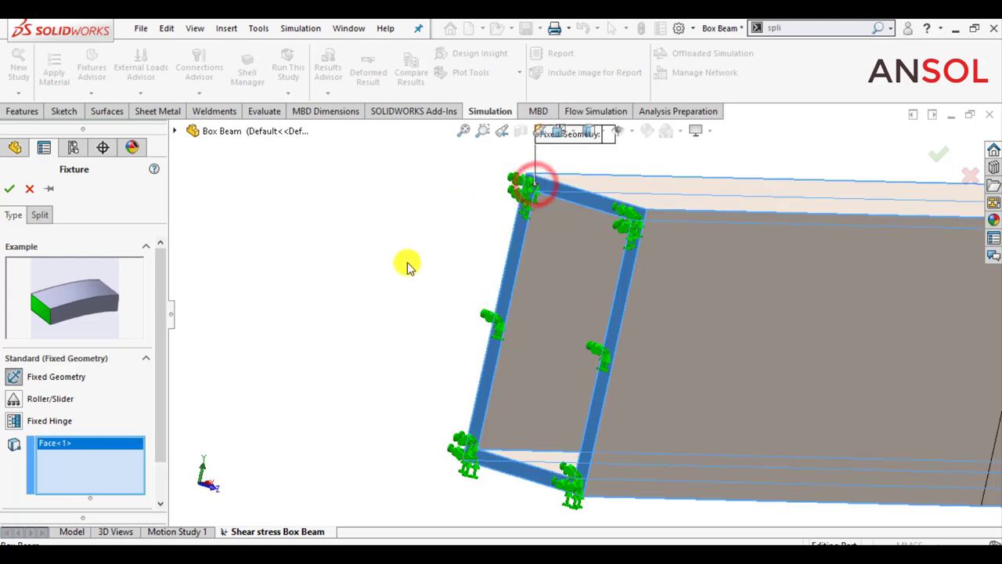
click(12, 191)
key(z)
key(z)
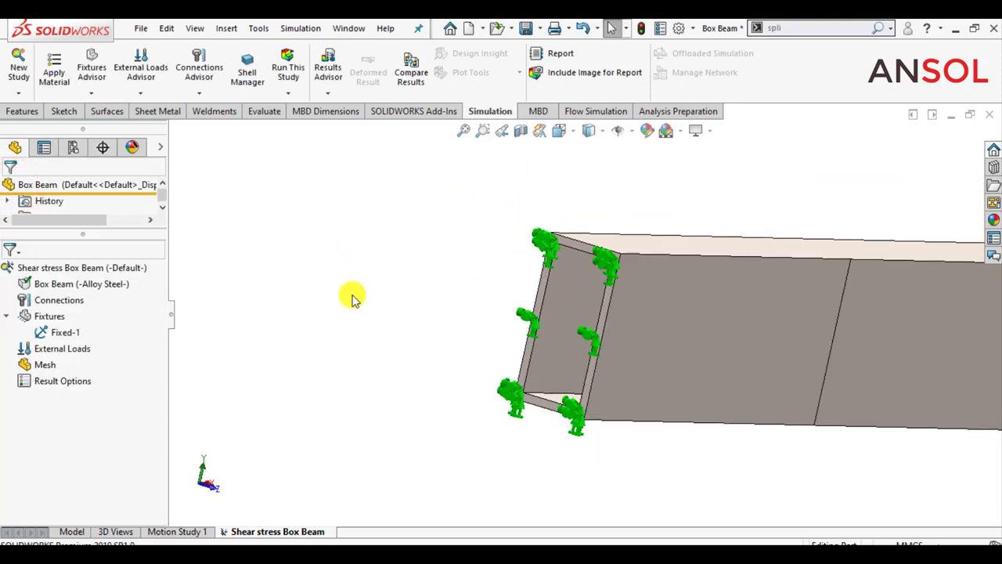
key(z)
key(z)
mouse_move(774, 324)
middle_down()
mouse_move(738, 290)
mouse_move(748, 336)
mouse_move(702, 293)
mouse_move(685, 328)
middle_up()
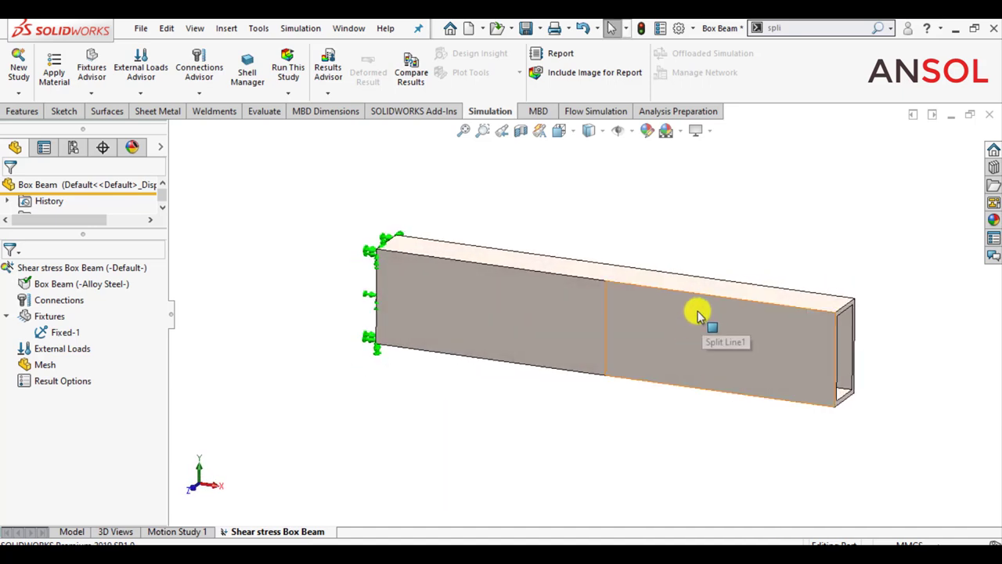
Start a Force load on the free end's top edge, using the front face as direction reference
scroll(78, 190, down, 3)
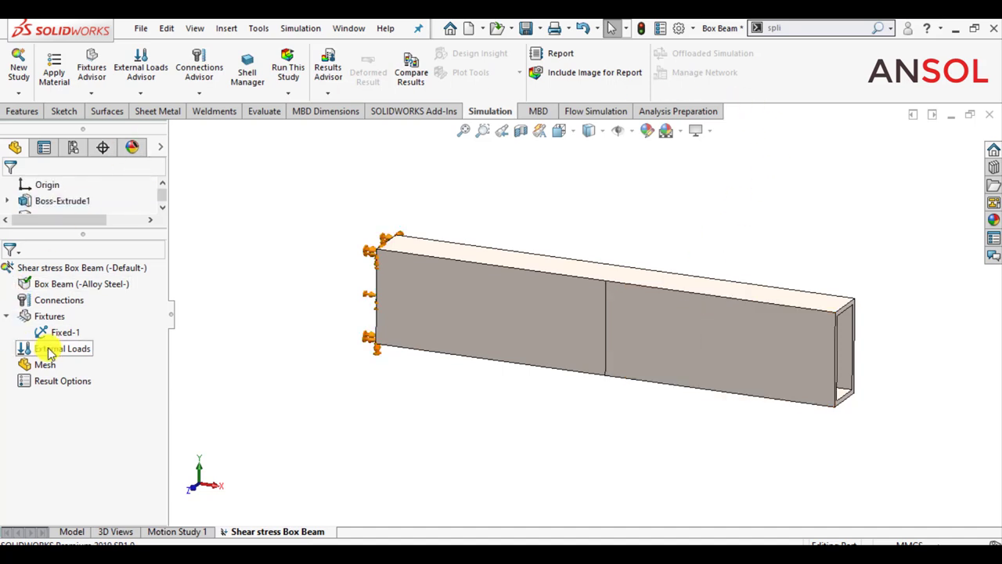
right_click(50, 354)
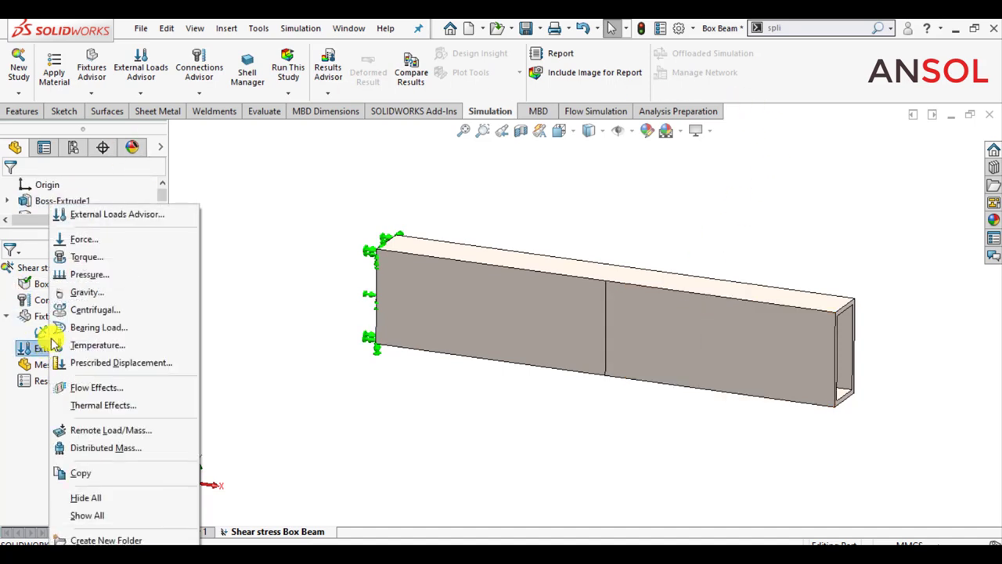
click(83, 234)
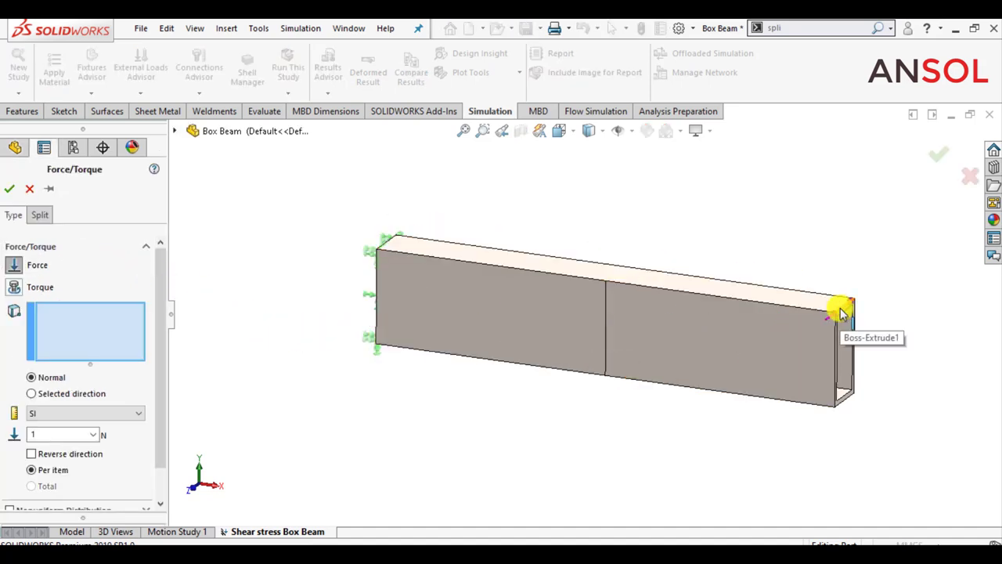
scroll(862, 313, down, 5)
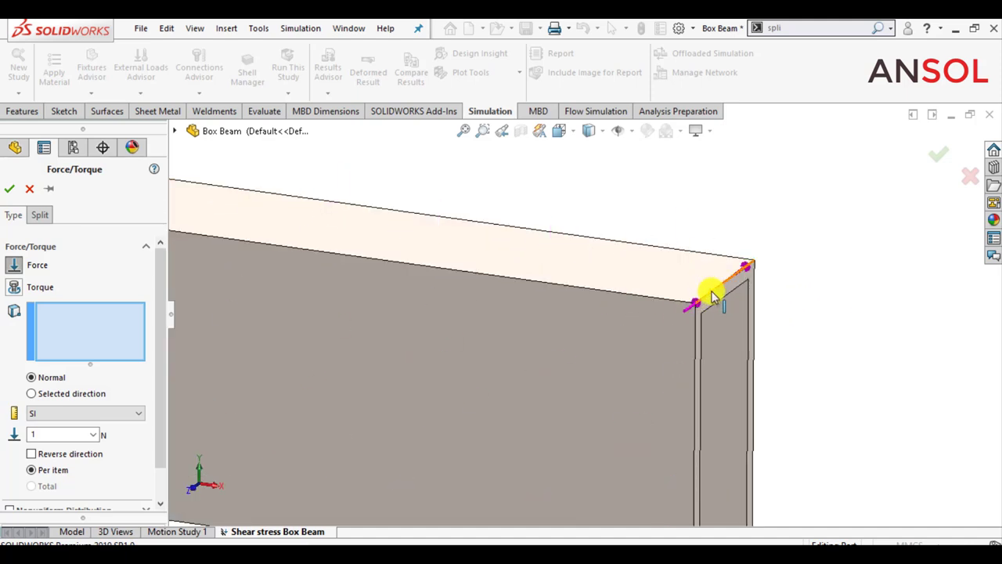
click(712, 295)
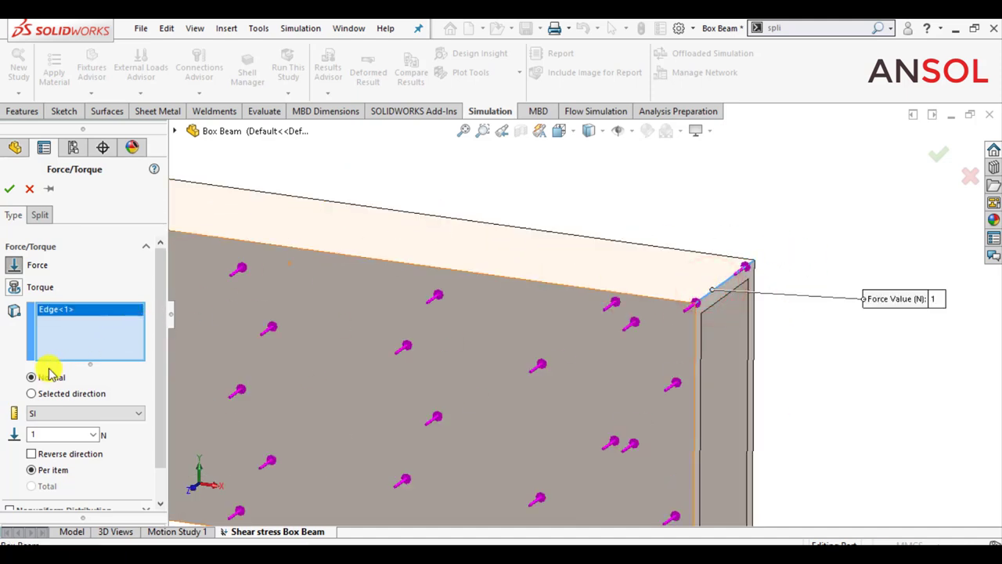
click(32, 394)
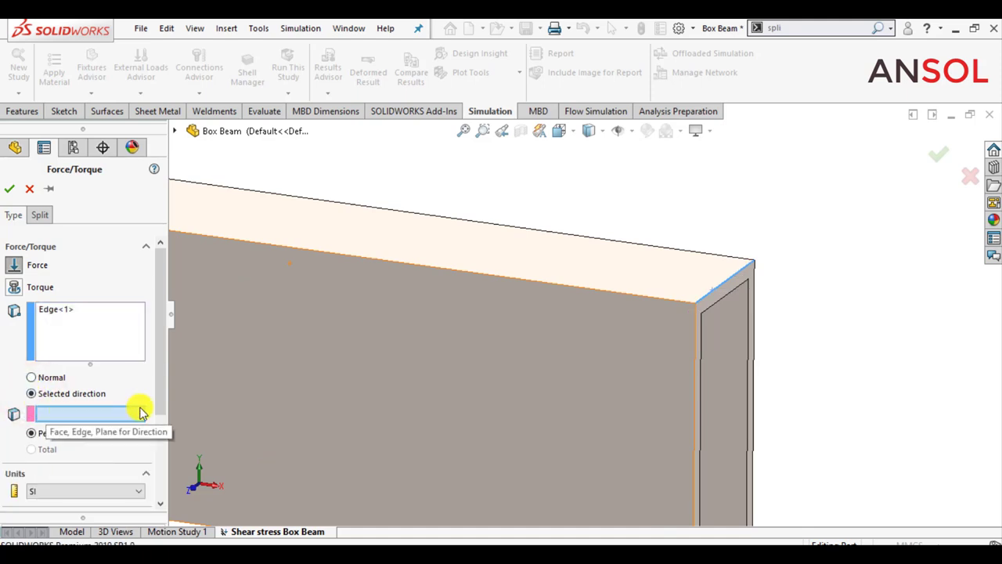
click(411, 377)
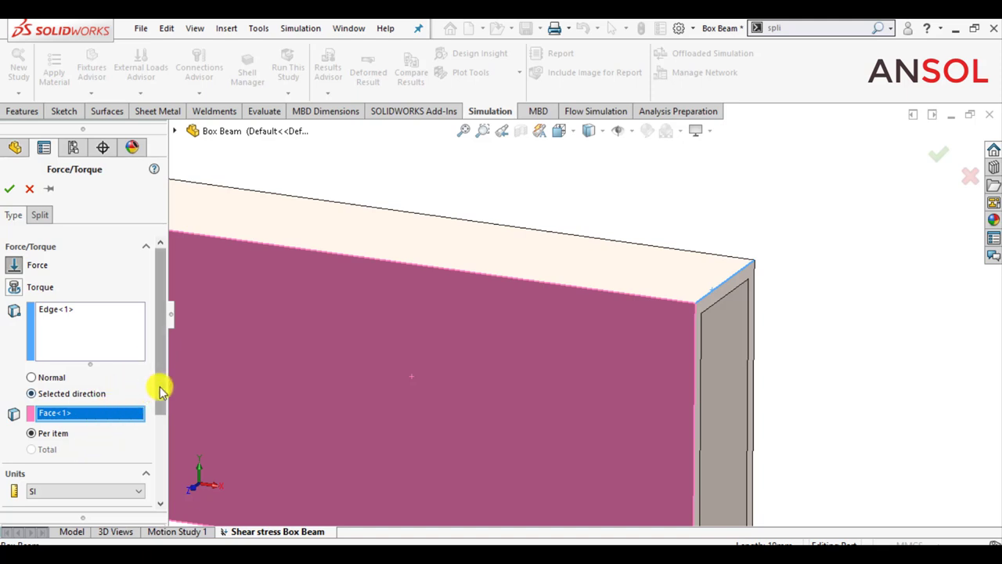
Set the force to 1000 N downward along Plane Dir 2 and confirm Force-1
drag(159, 389, 157, 459)
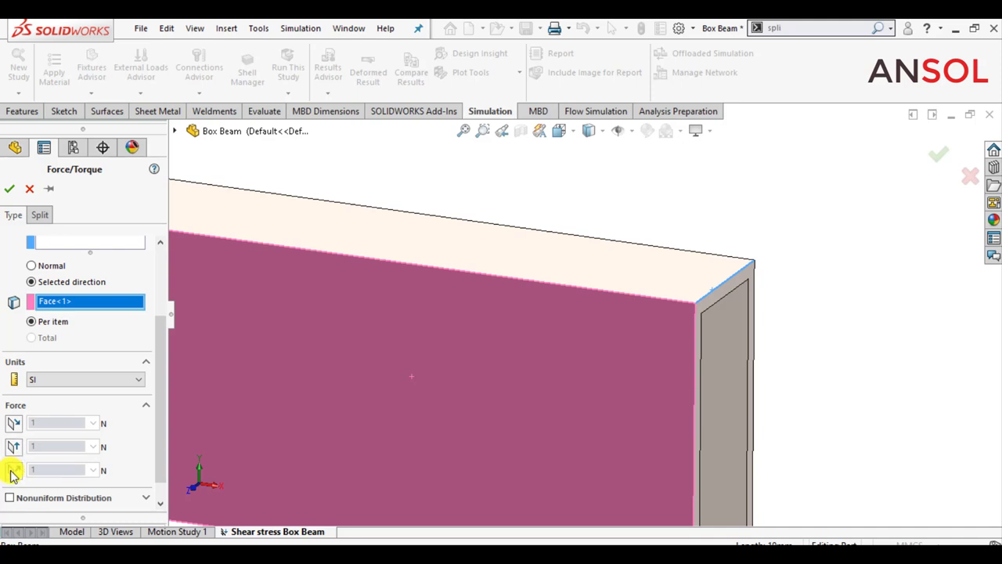
click(12, 471)
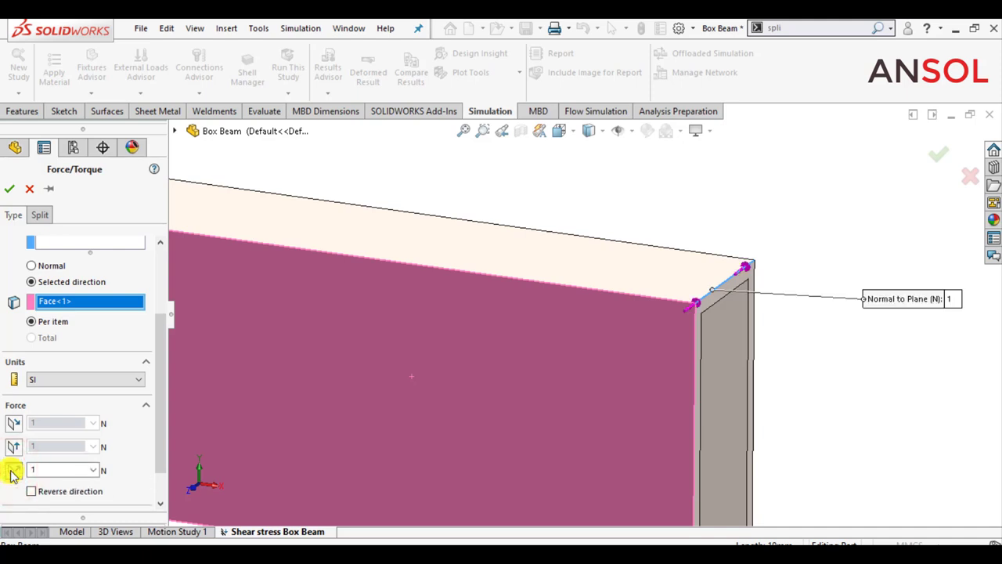
click(12, 471)
click(13, 446)
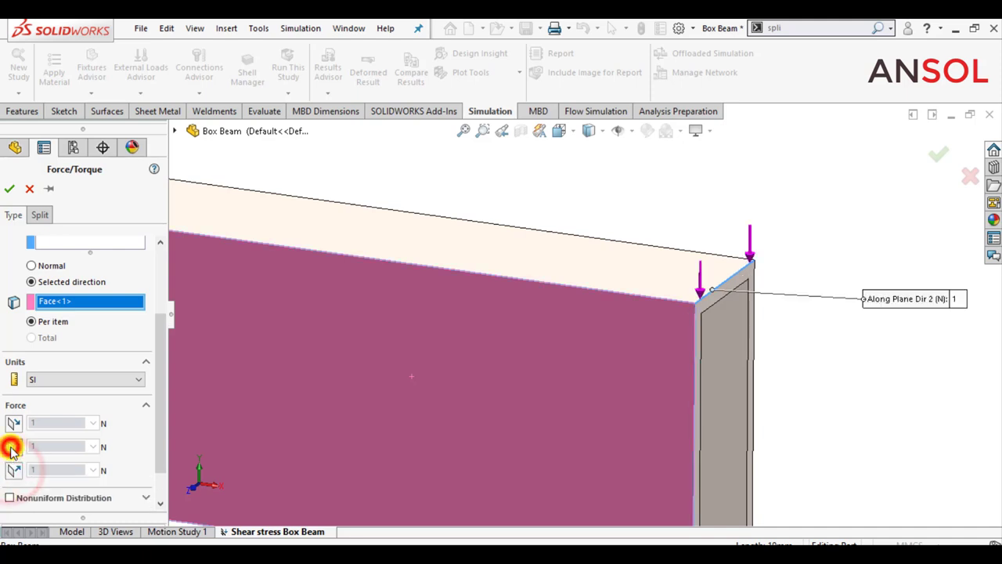
click(36, 444)
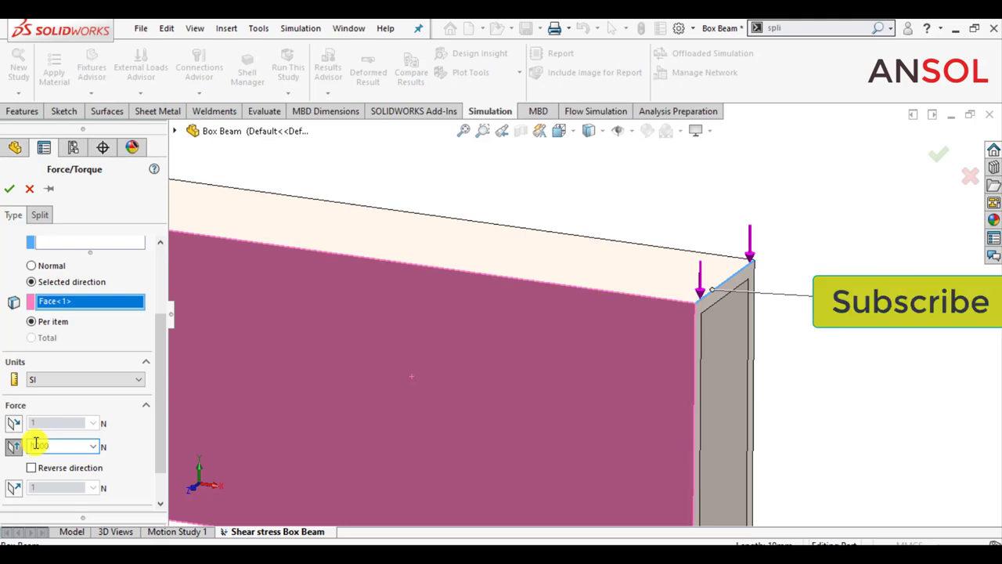
key(Return)
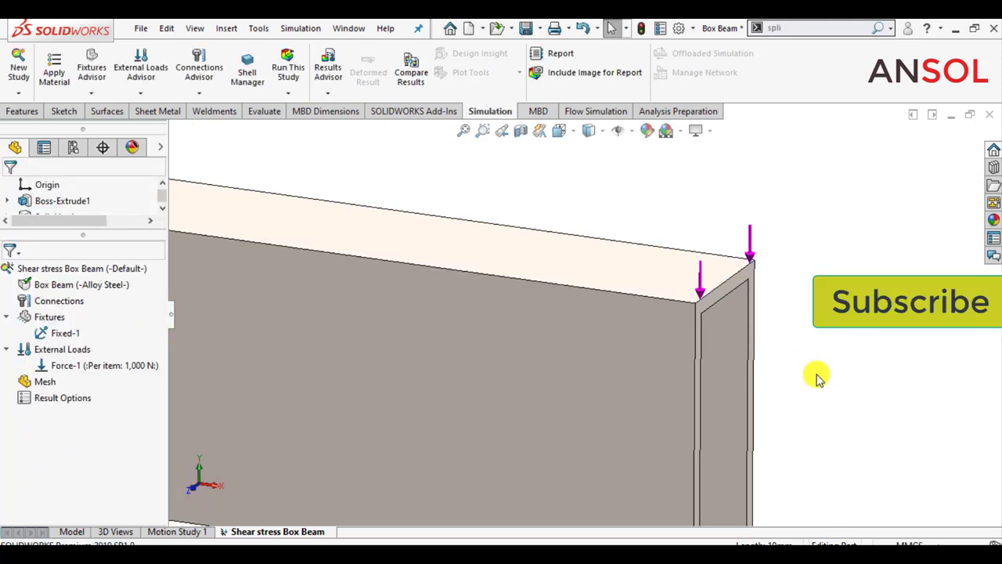
scroll(817, 378, up, 2)
scroll(722, 298, up, 2)
scroll(778, 319, up, 2)
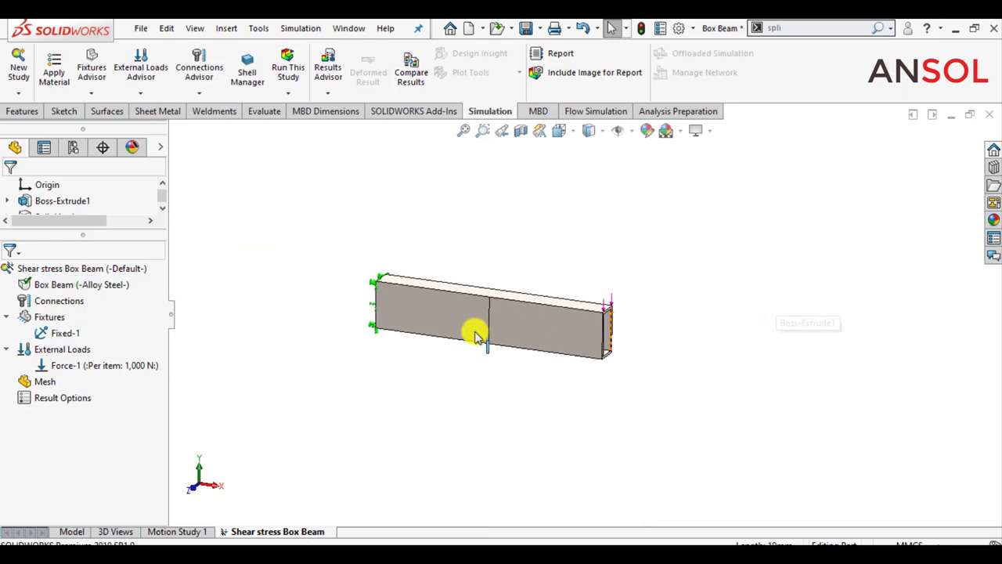
scroll(479, 321, down, 2)
scroll(477, 317, down, 2)
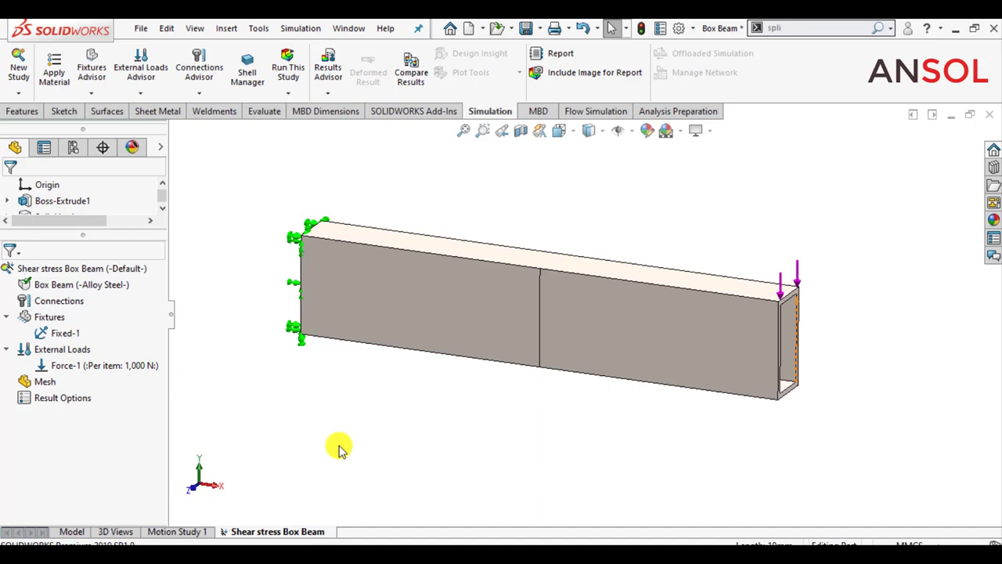
Mesh the Box Beam with a standard mesh at a 2.00 mm global element size
right_click(38, 385)
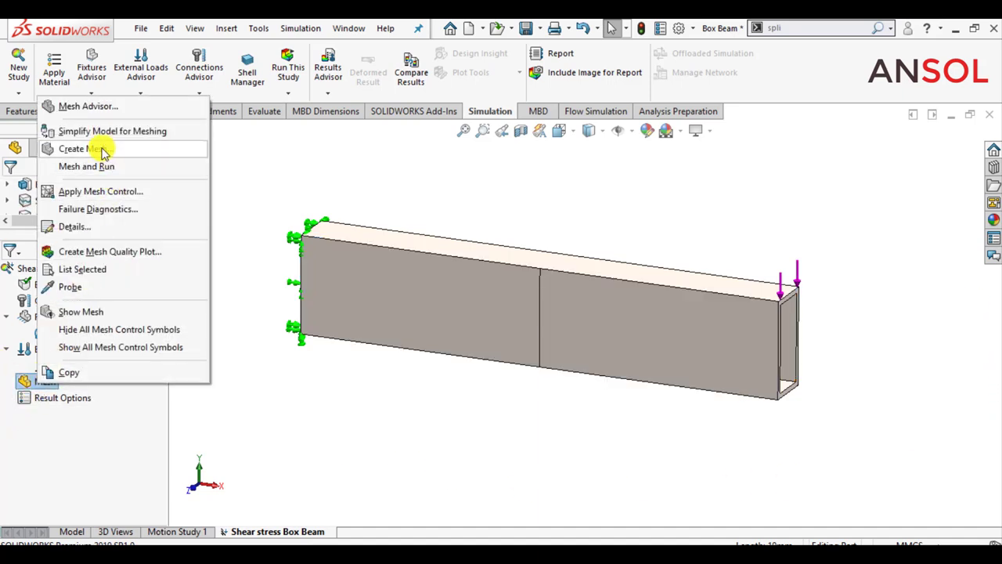
click(103, 152)
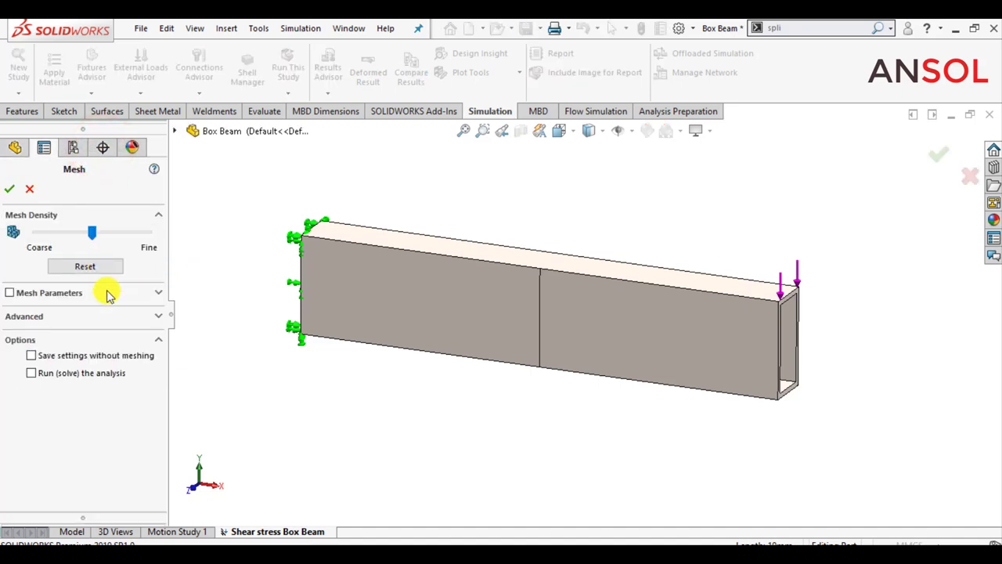
click(46, 294)
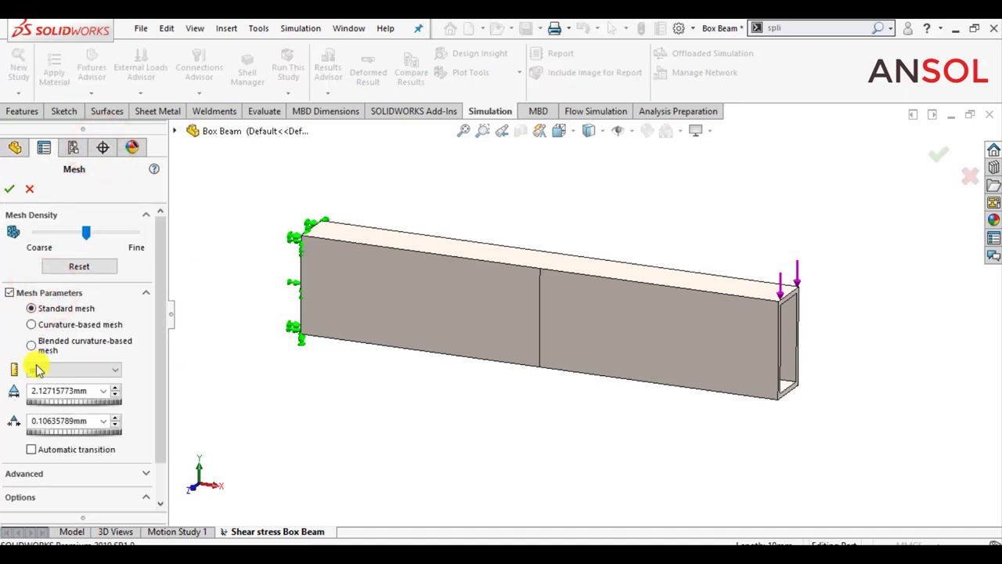
double_click(51, 391)
text(2)
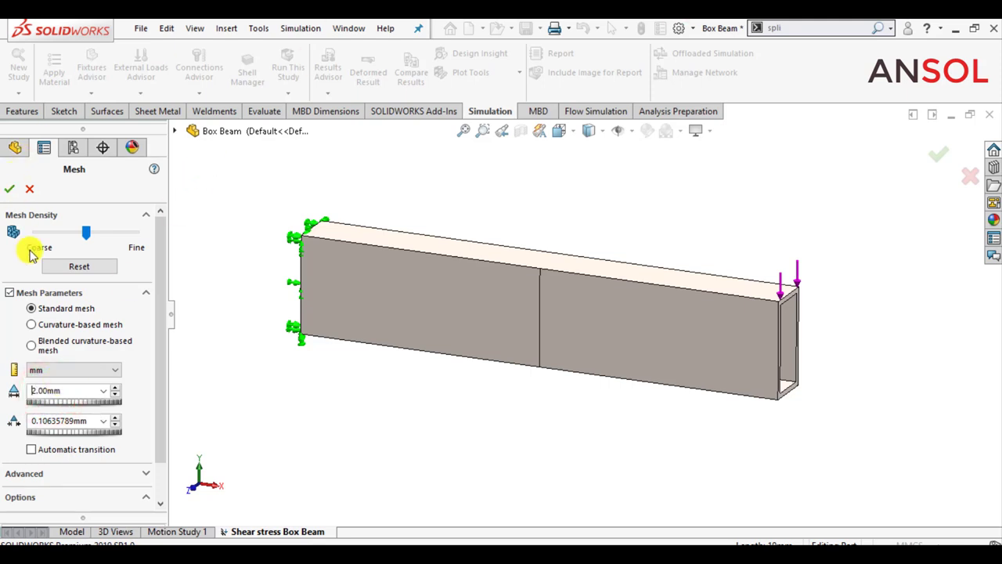
click(10, 191)
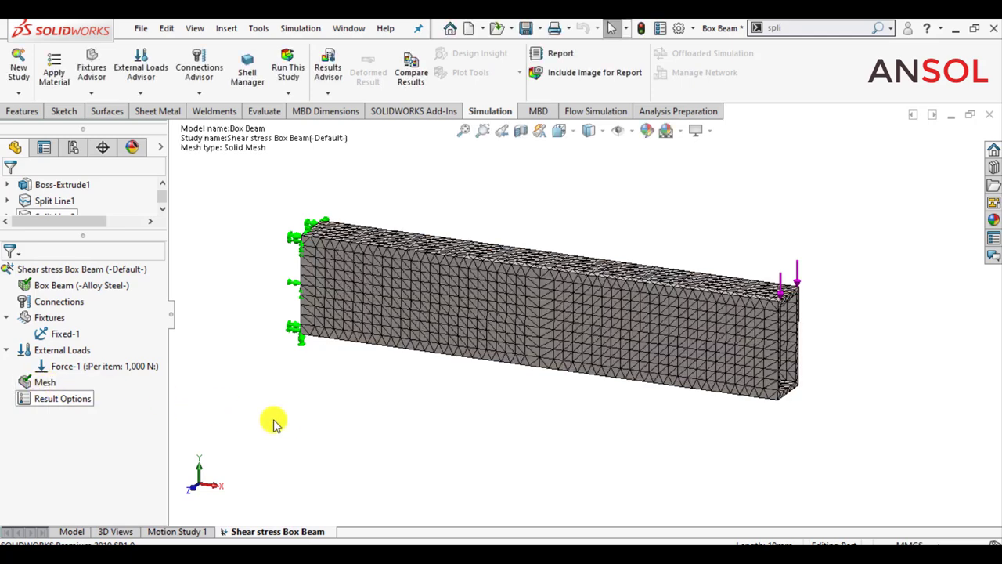
Run the static study to produce Stress1, Displacement1 and Strain1 results
click(308, 411)
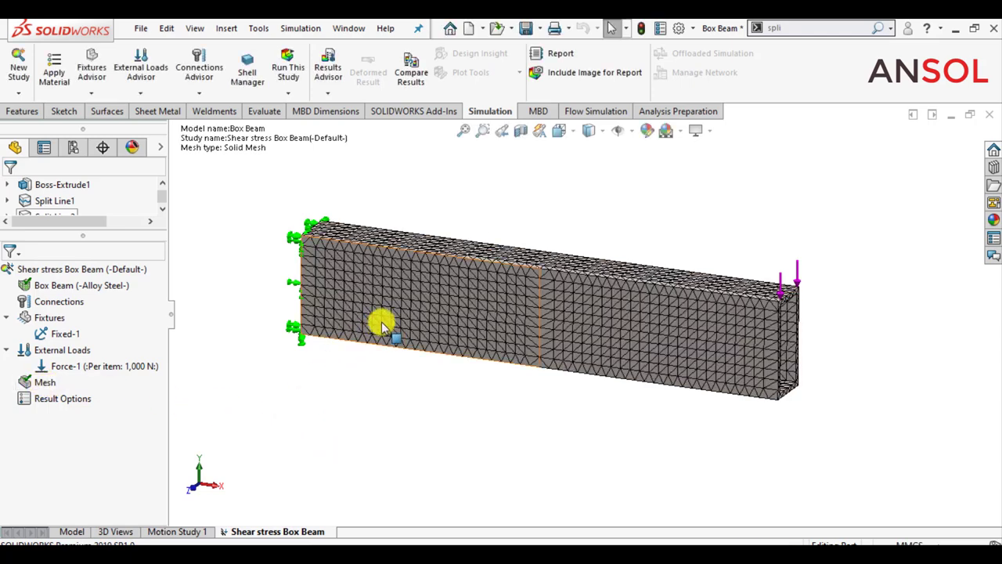
scroll(380, 329, down, 2)
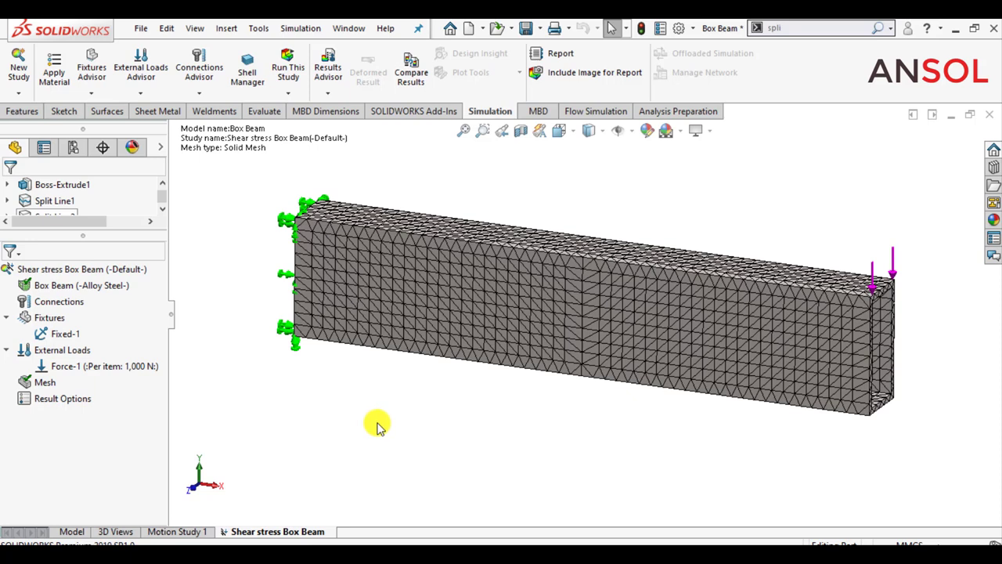
click(289, 69)
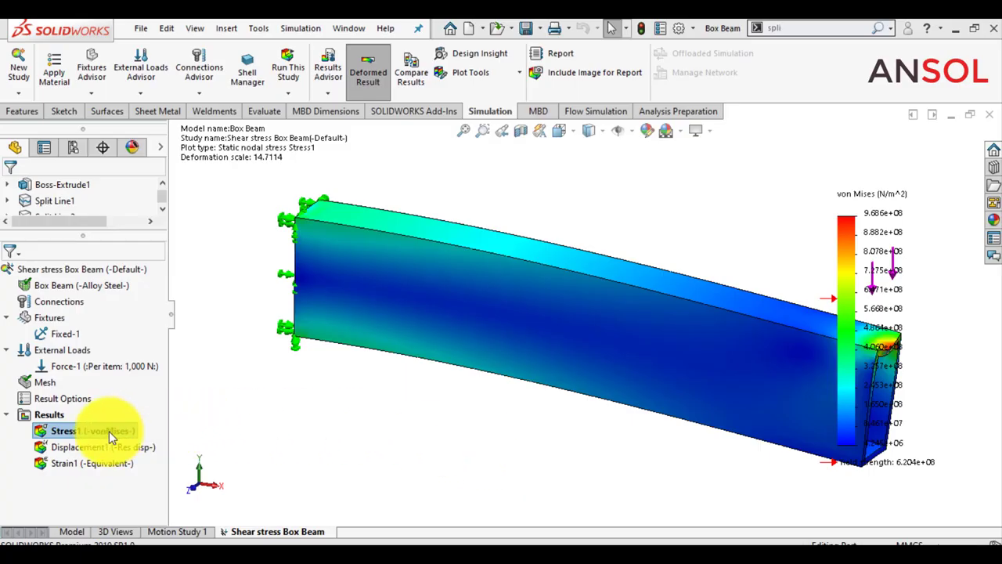
Redefine Stress1 to show TXY shear stress in N/mm^2 (MPa), referenced to the Front Plane
right_click(108, 431)
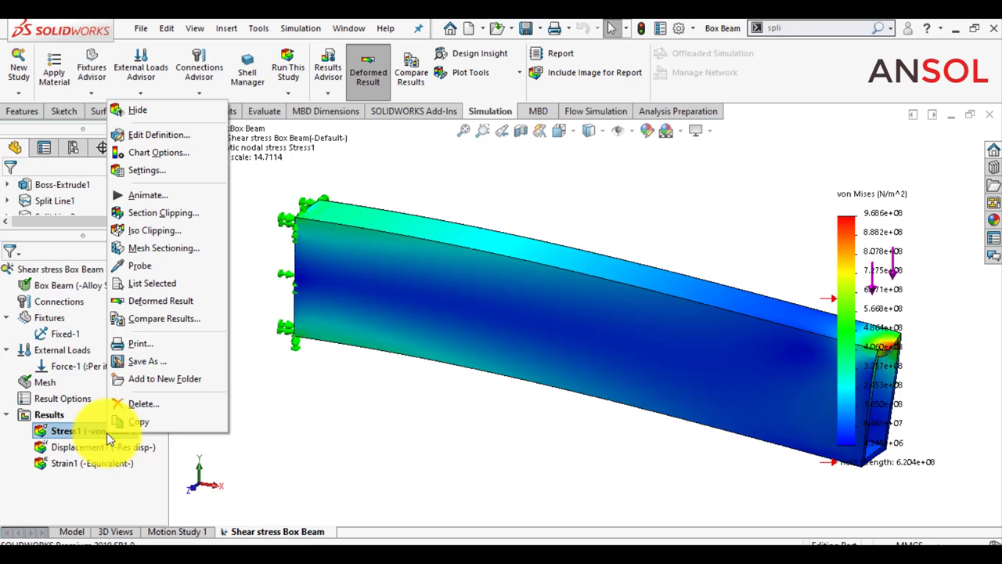
click(156, 135)
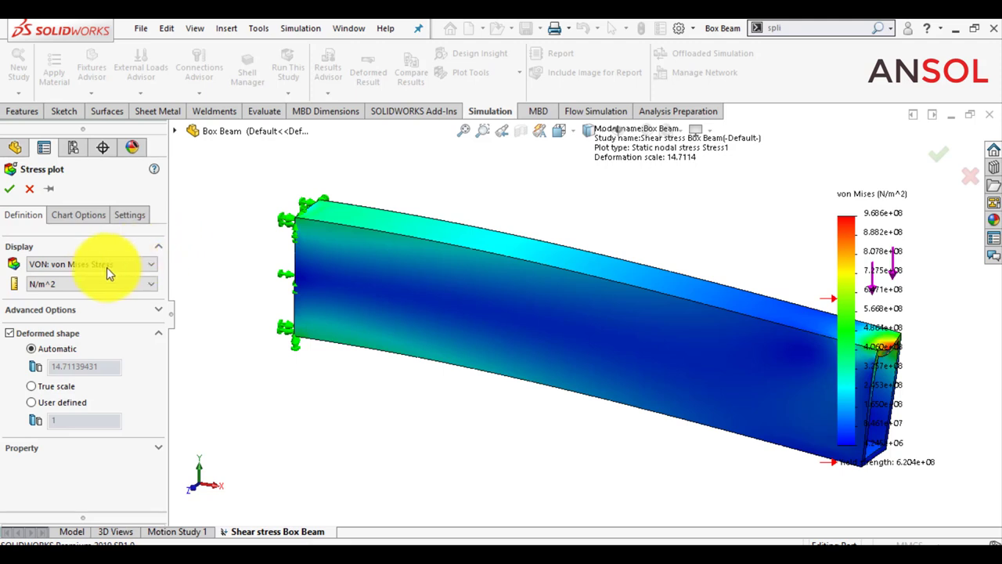
click(94, 266)
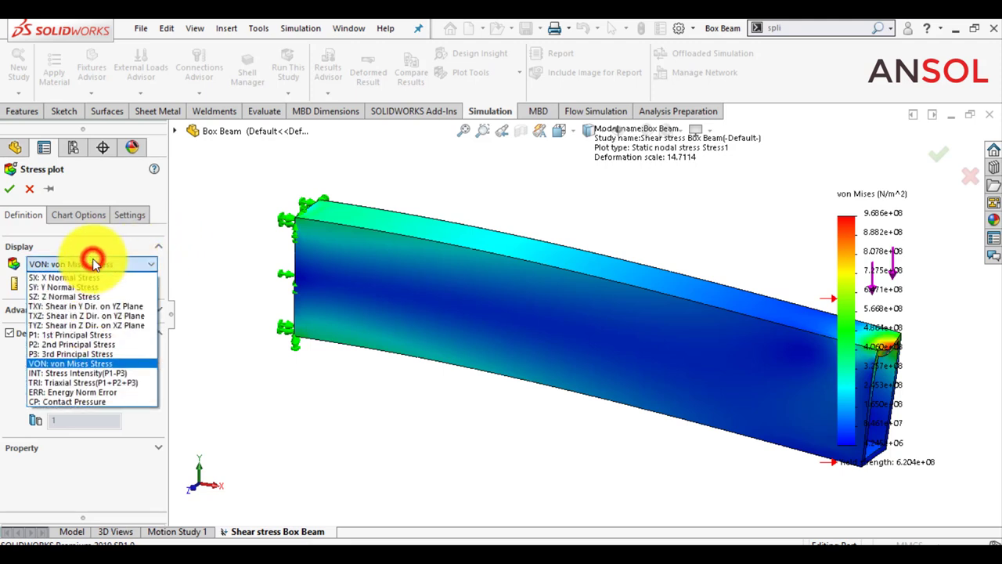
click(78, 306)
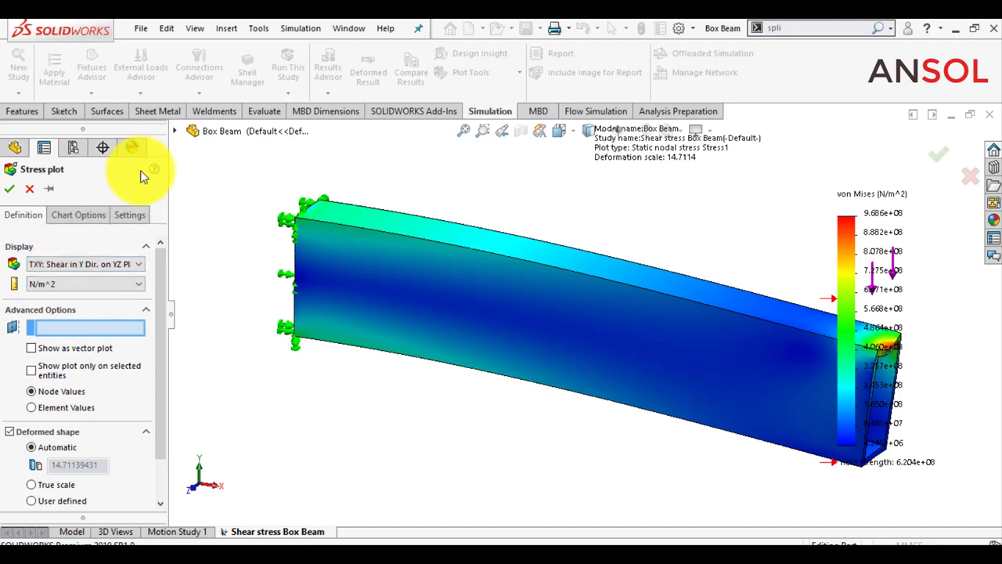
click(173, 132)
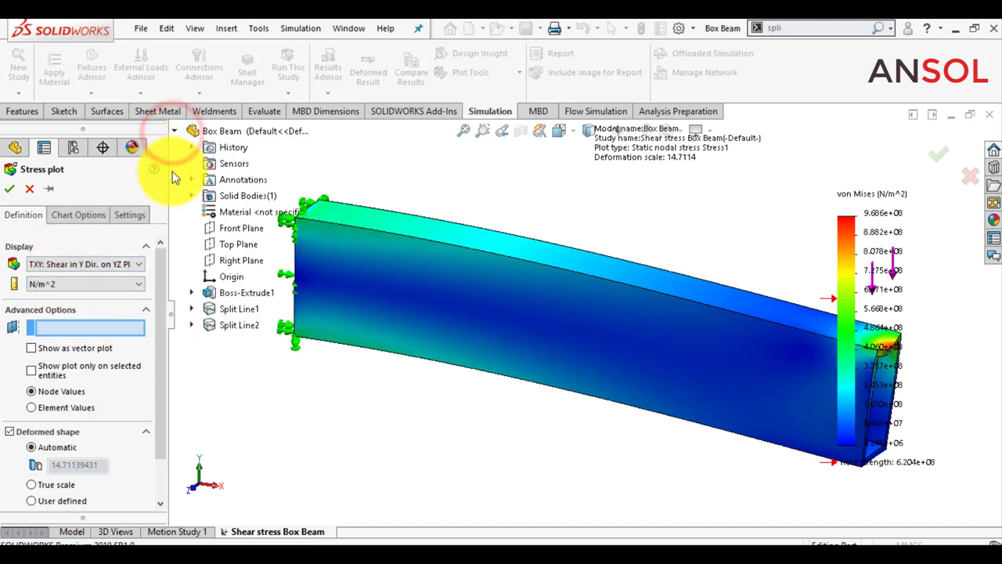
click(229, 226)
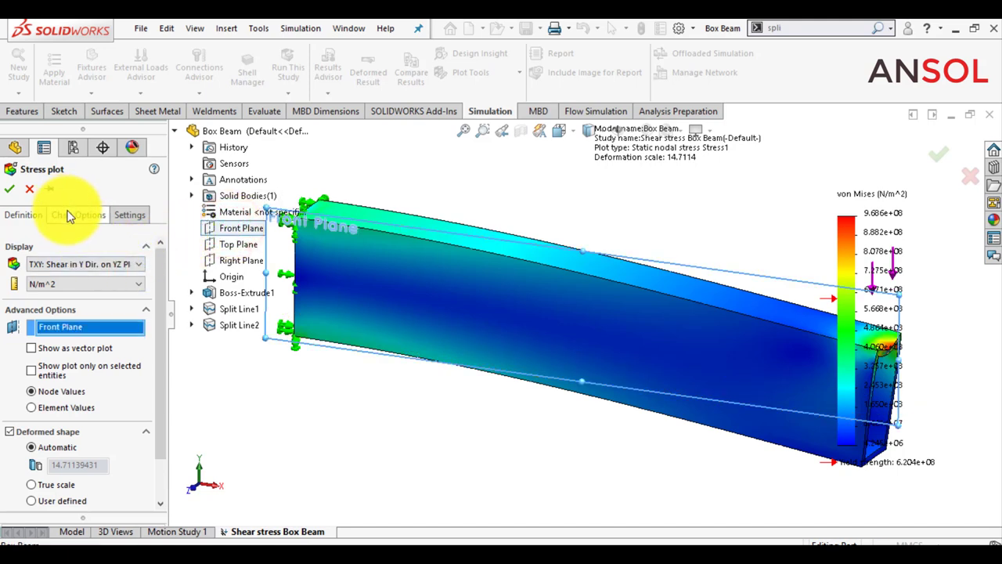
click(69, 284)
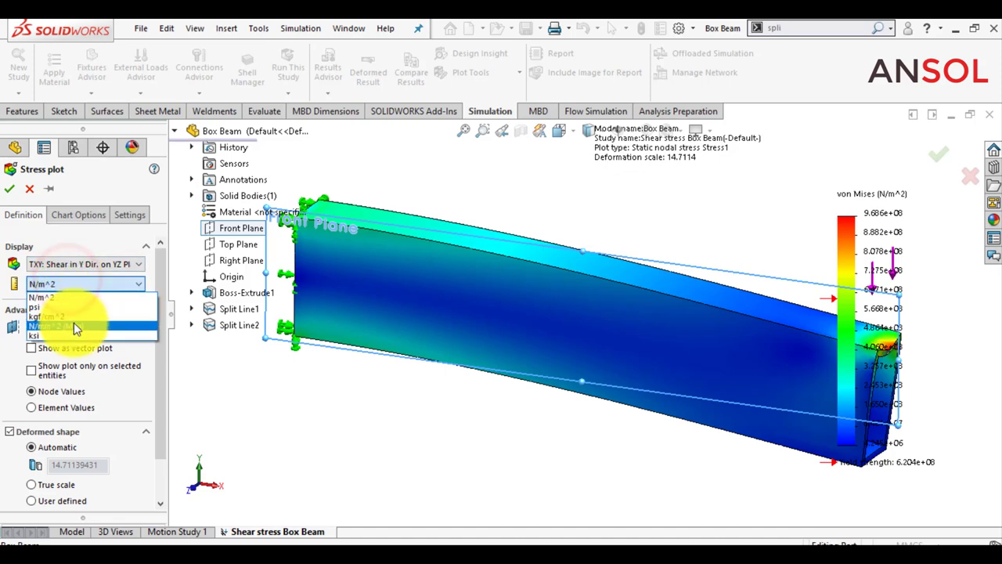
click(73, 324)
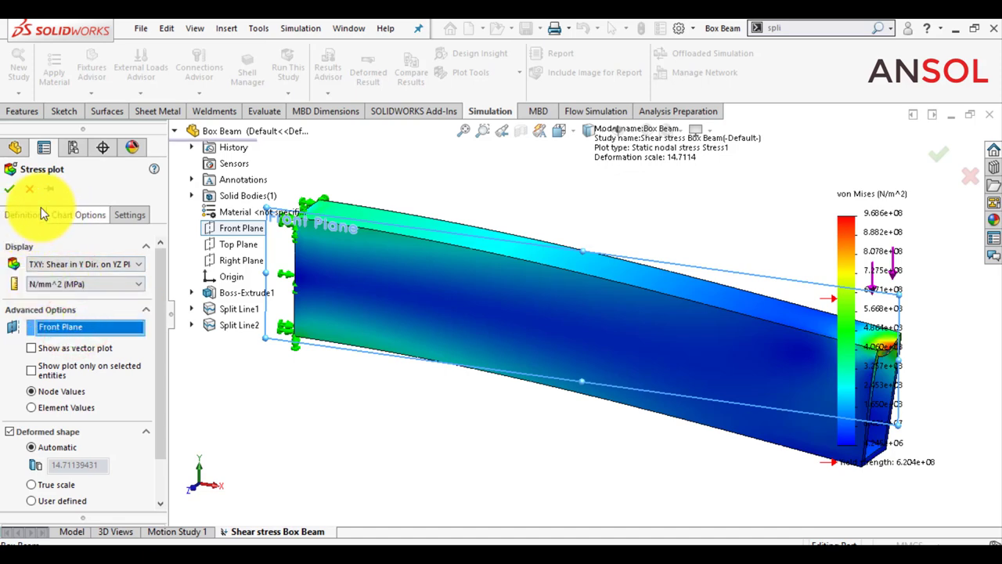
click(9, 188)
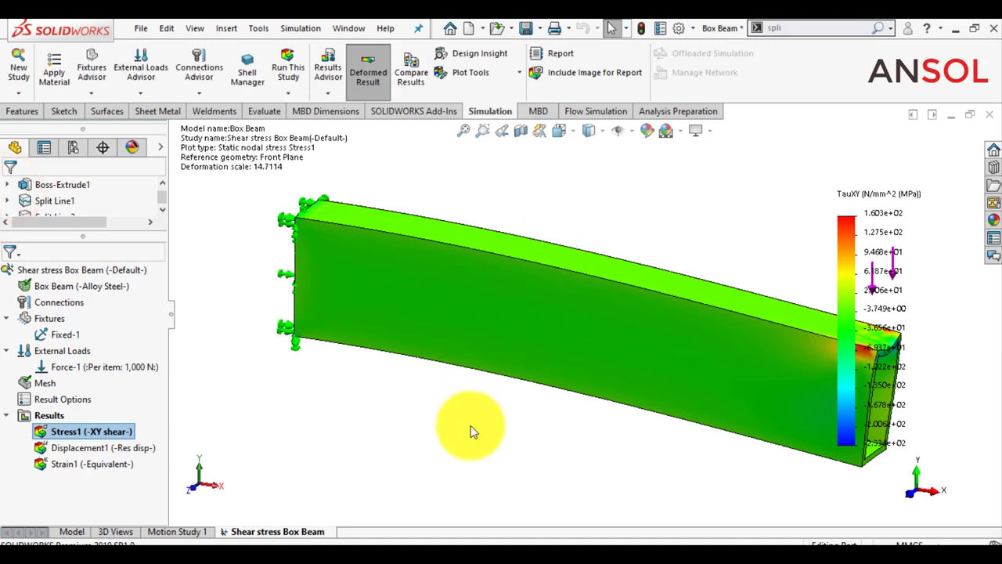
Set the Stress1 legend number format to floating with 3 decimals
middle_click(458, 501)
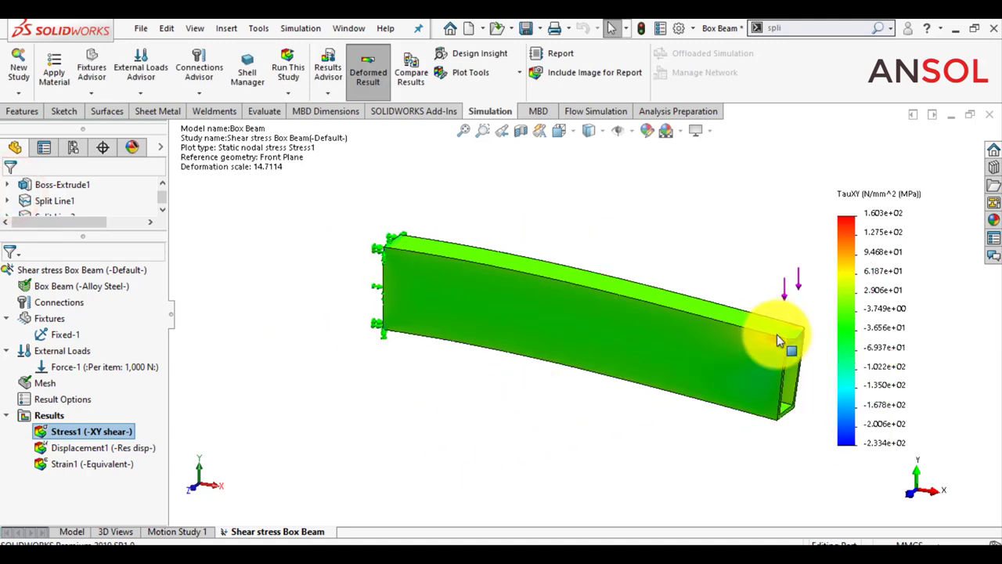
right_click(81, 436)
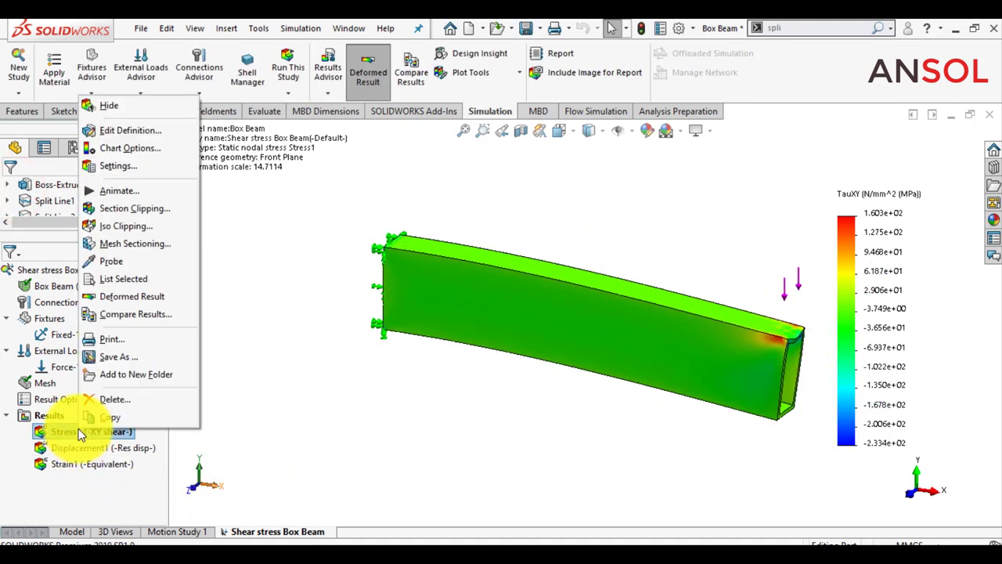
click(109, 130)
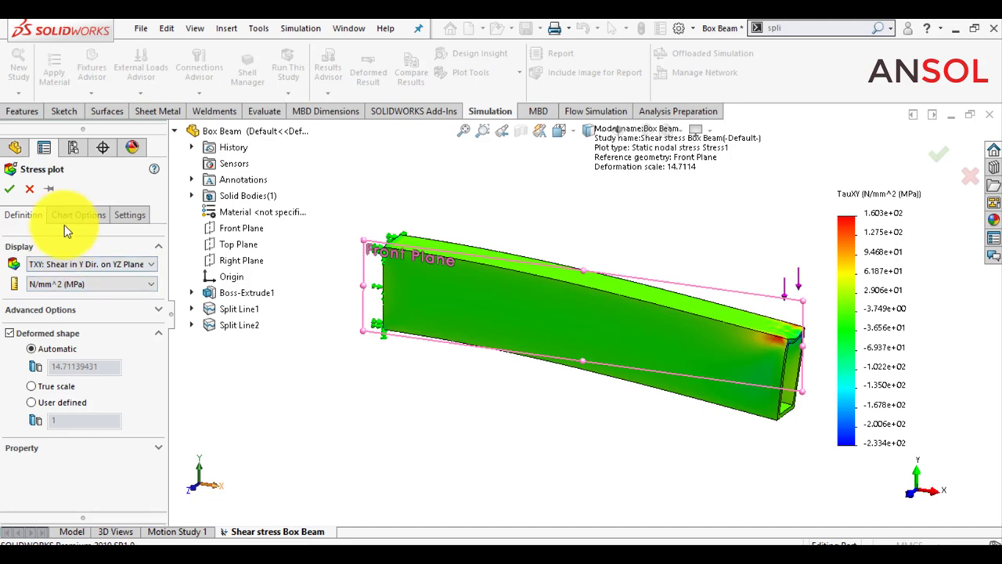
click(67, 215)
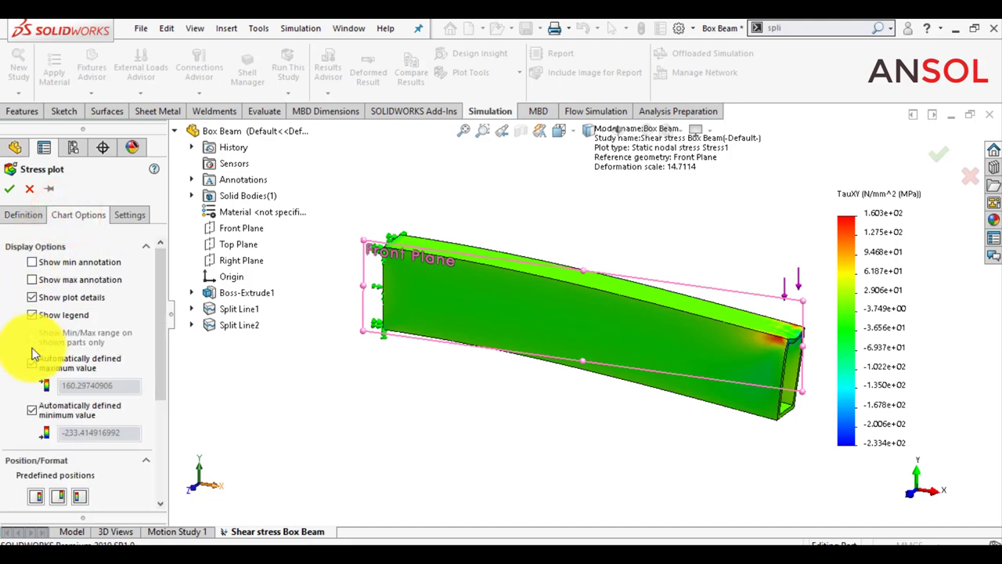
scroll(23, 383, down, 5)
click(60, 409)
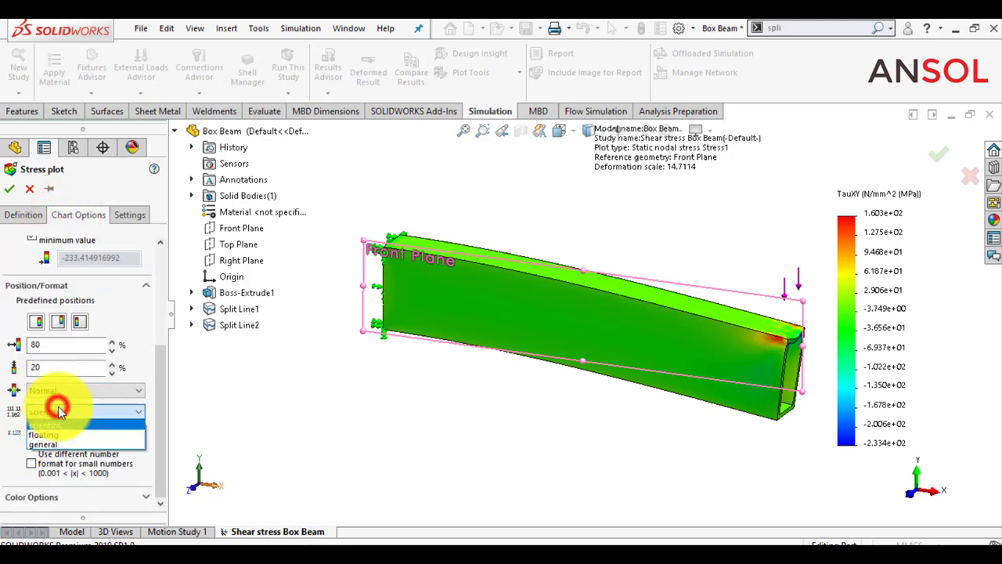
click(42, 435)
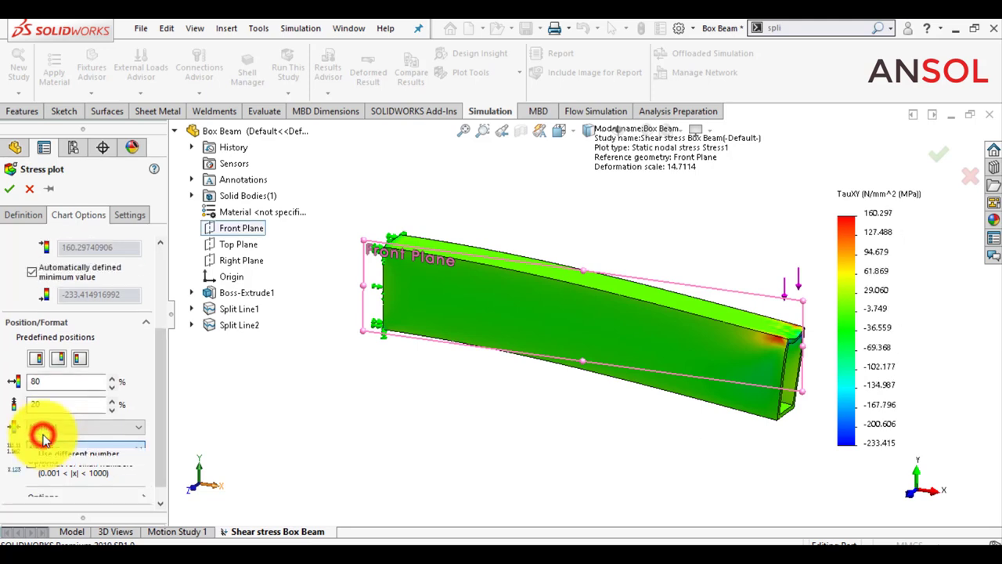
click(8, 189)
Orbit the beam to view its open end
click(357, 429)
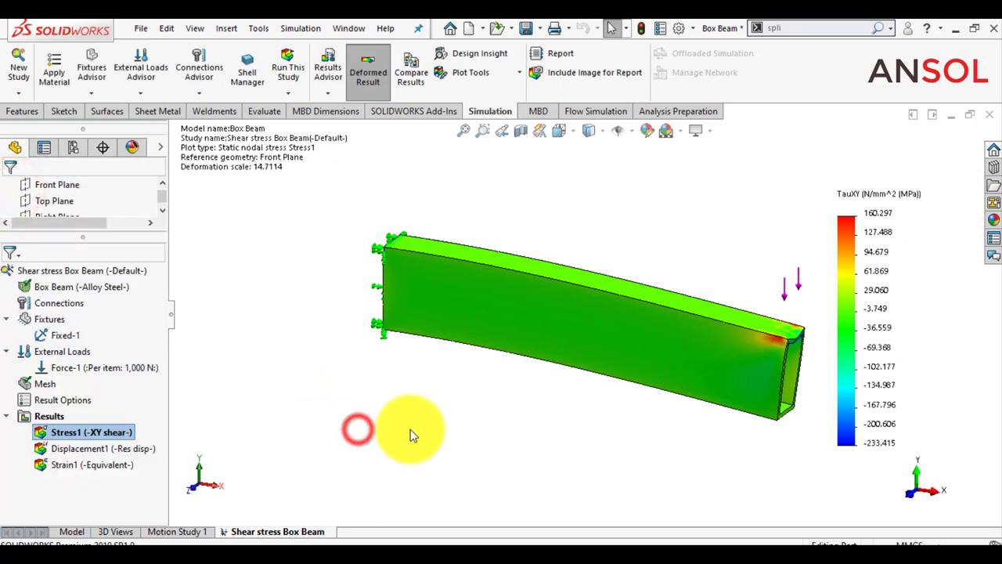
scroll(654, 317, down, 1)
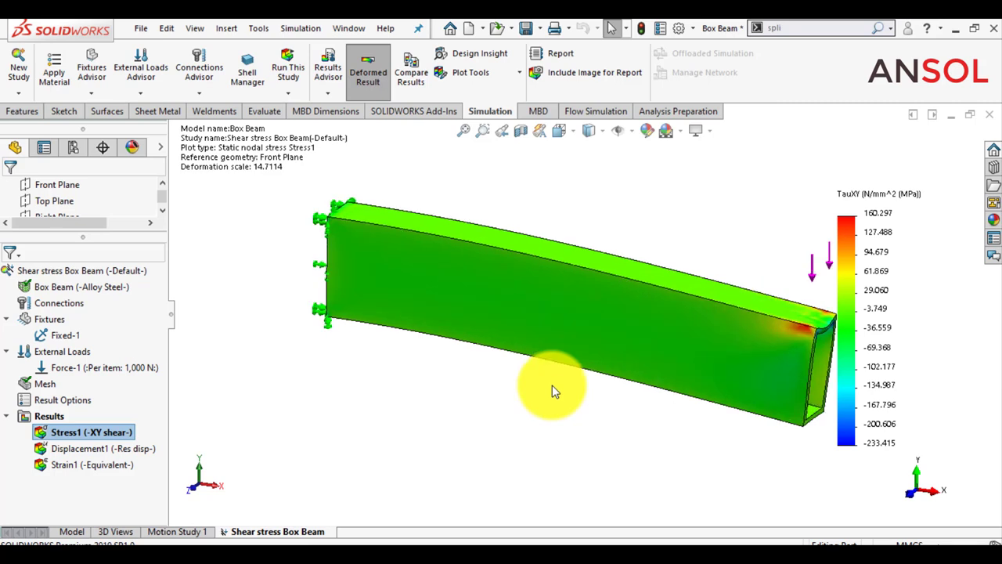
scroll(556, 384, down, 1)
scroll(515, 396, up, 1)
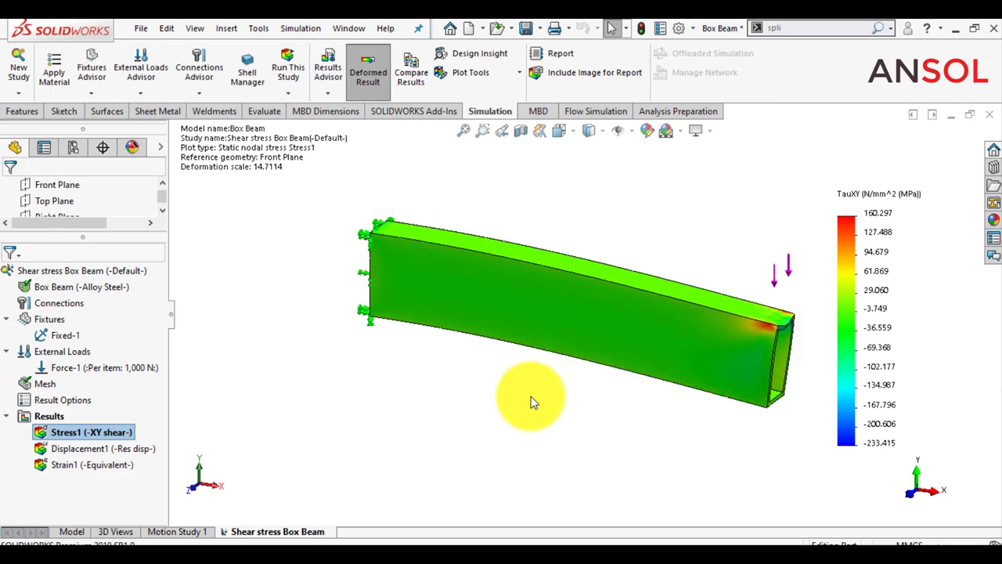
mouse_move(531, 401)
middle_down()
mouse_move(494, 398)
mouse_move(512, 411)
middle_up()
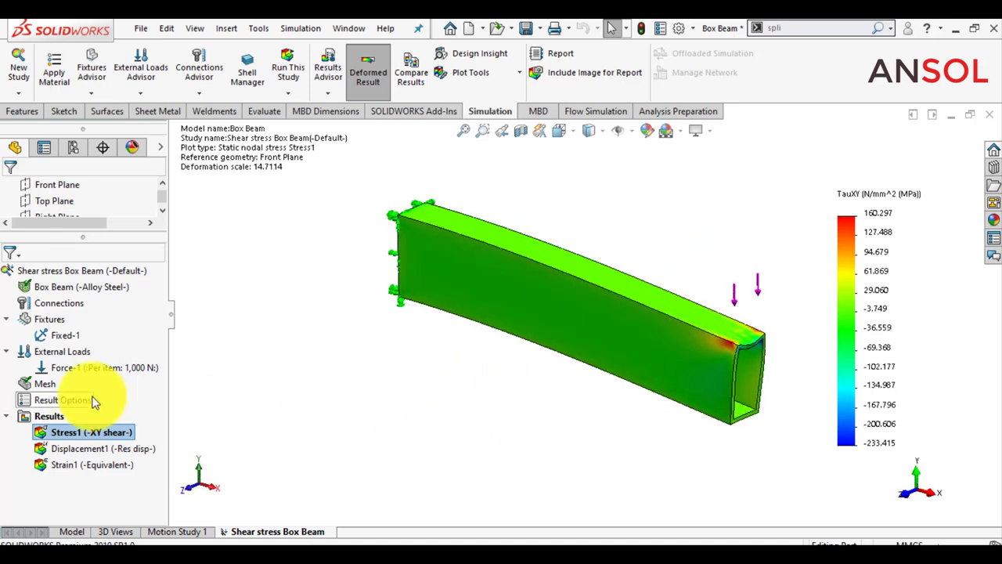
Probe Stress1 TauXY values along the vertical mid-length split line on the beam side
right_click(87, 432)
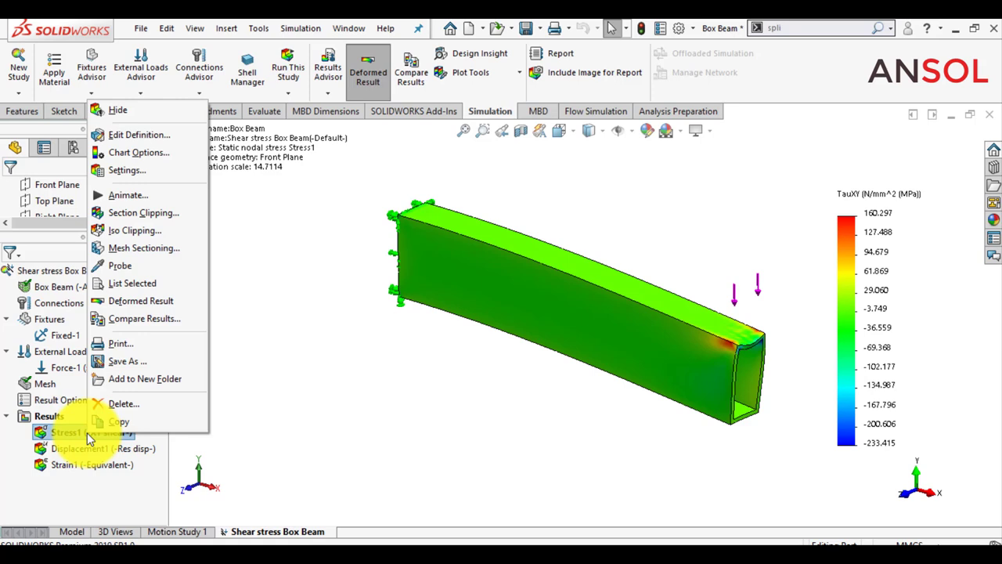
click(123, 267)
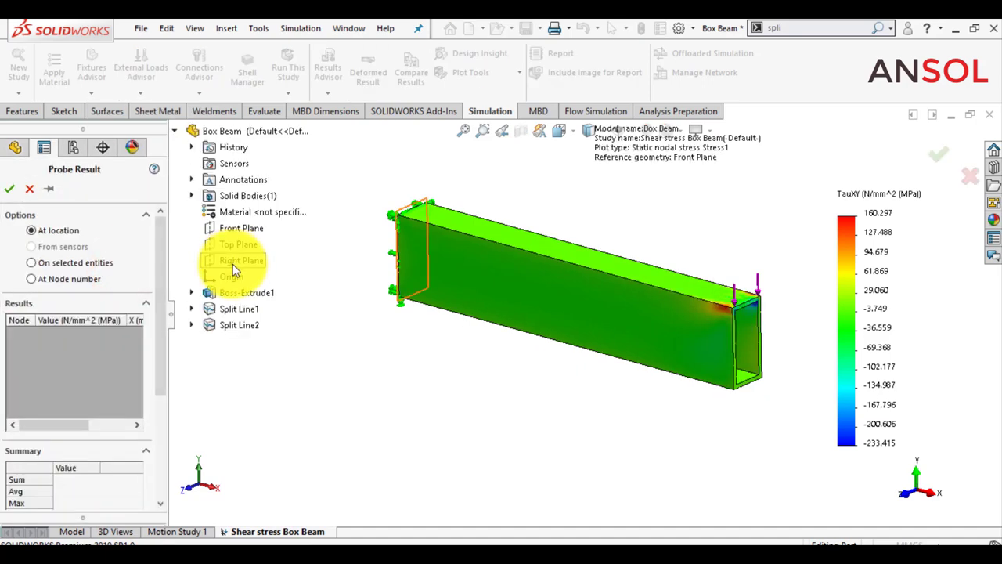
click(32, 262)
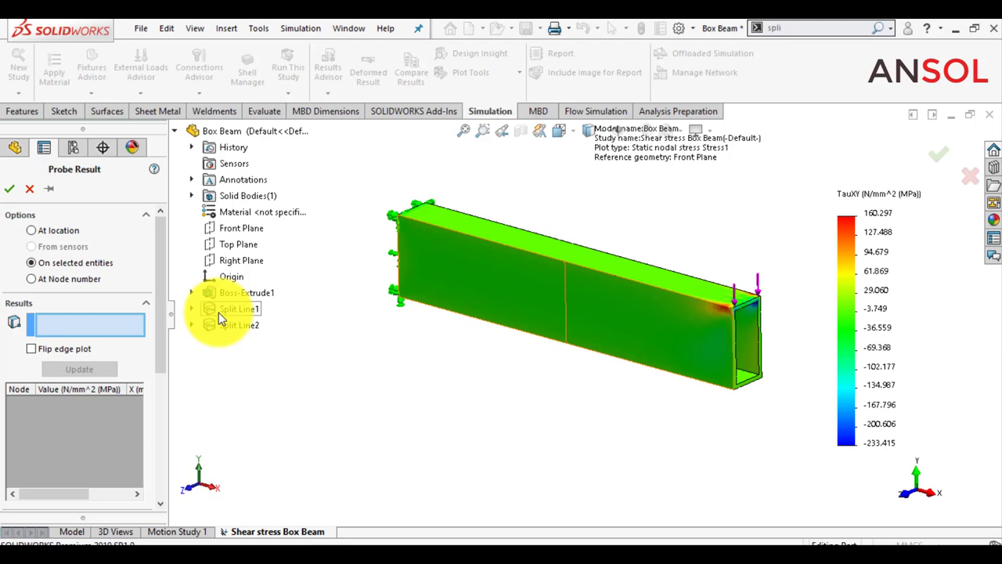
click(565, 297)
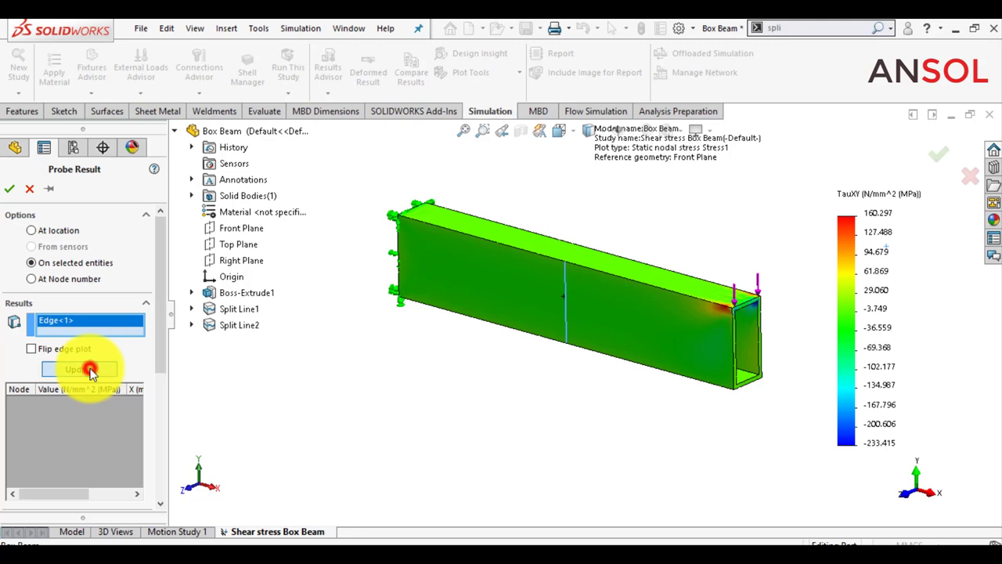
click(90, 370)
Graph the probed edge shear stress (average -23.610 MPa), then close the graph
drag(159, 319, 153, 396)
scroll(153, 434, down, 1)
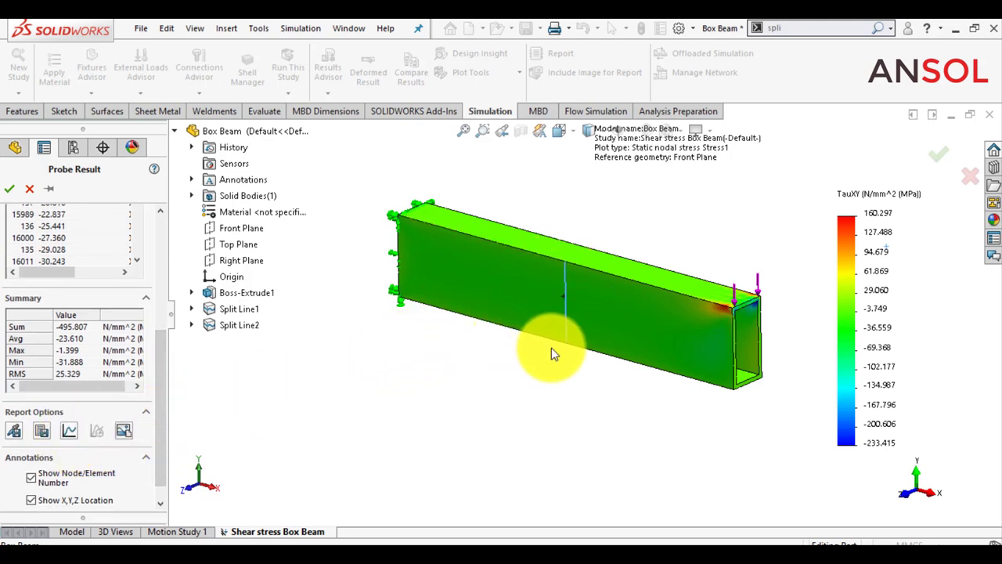
click(70, 430)
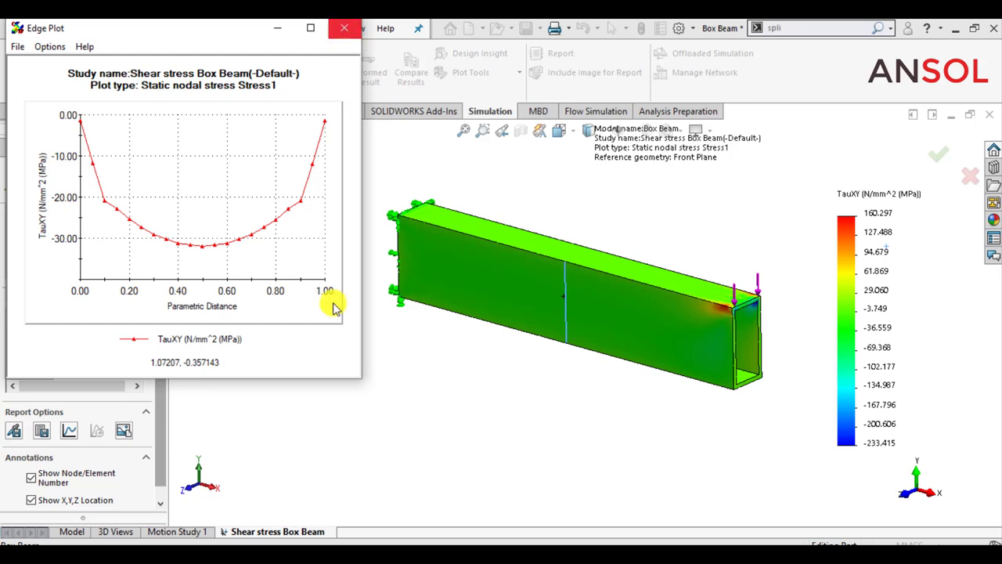
click(320, 422)
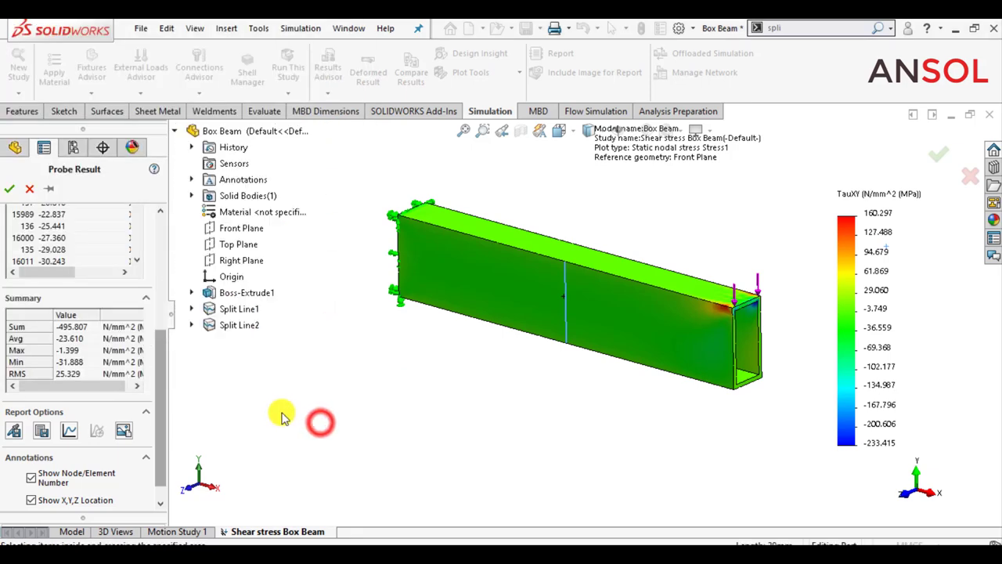
Close the first probe and start a new probe on the Split Line2 edge across the beam top
click(14, 179)
click(302, 374)
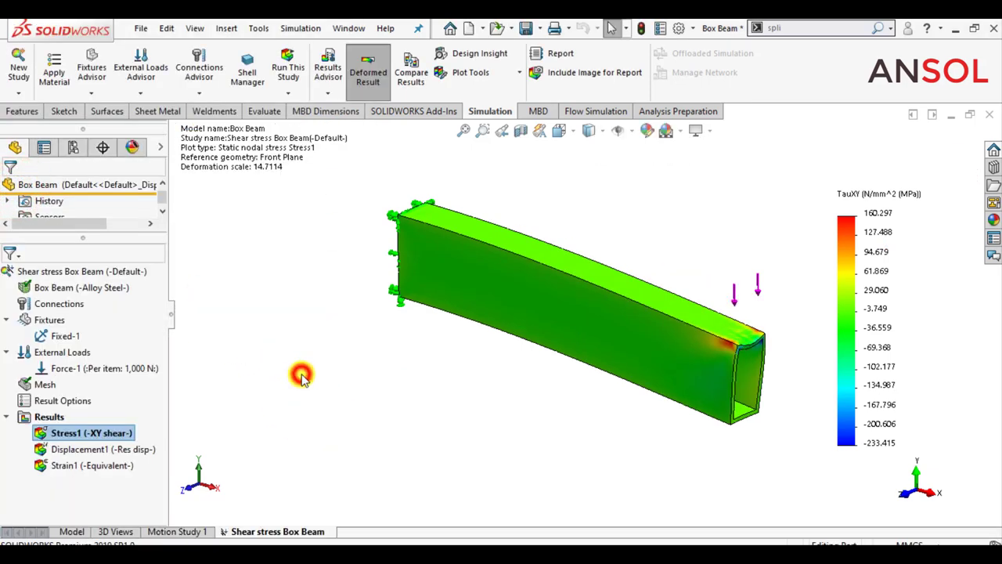
right_click(88, 435)
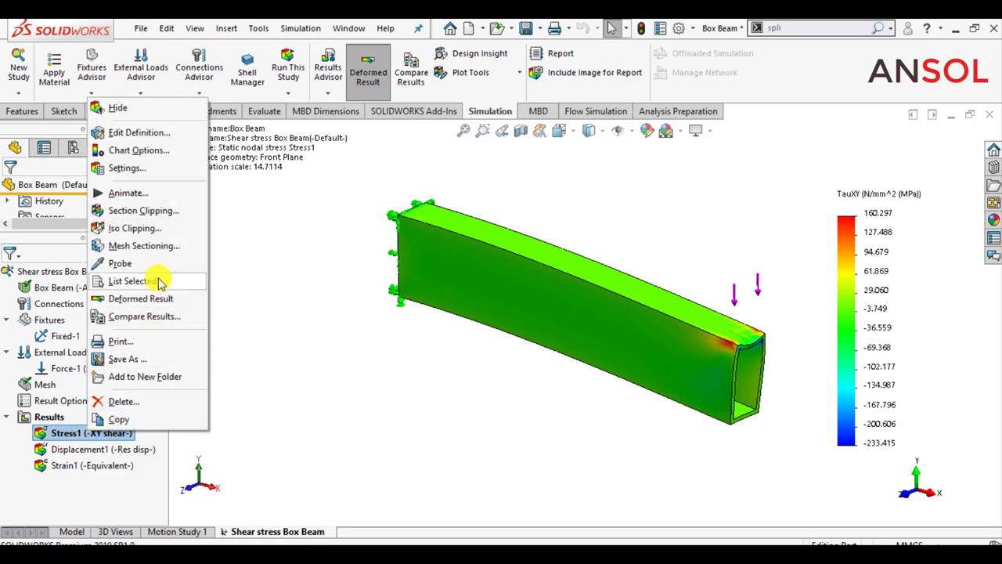
click(119, 263)
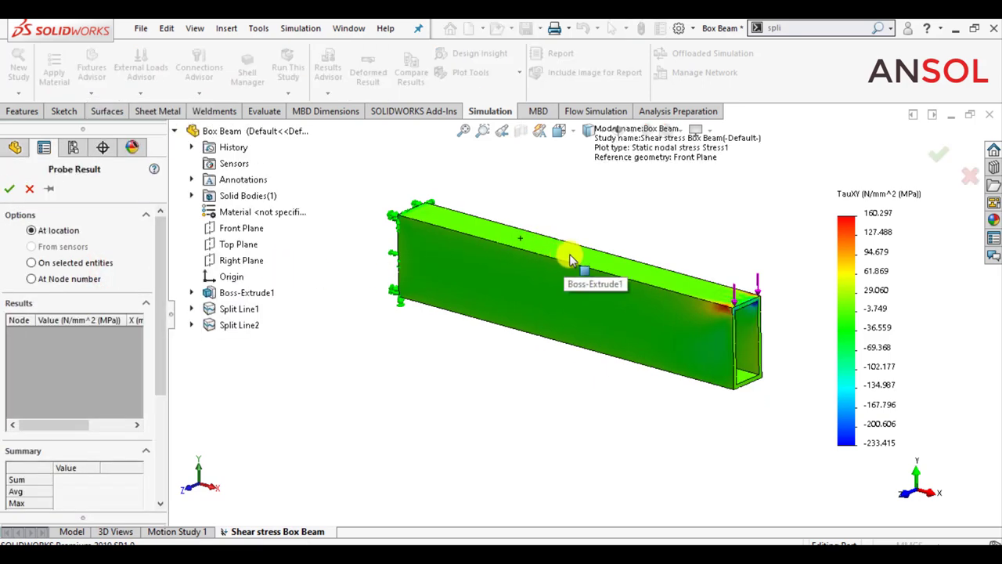
mouse_move(532, 319)
middle_down()
mouse_move(474, 264)
mouse_move(555, 261)
middle_up()
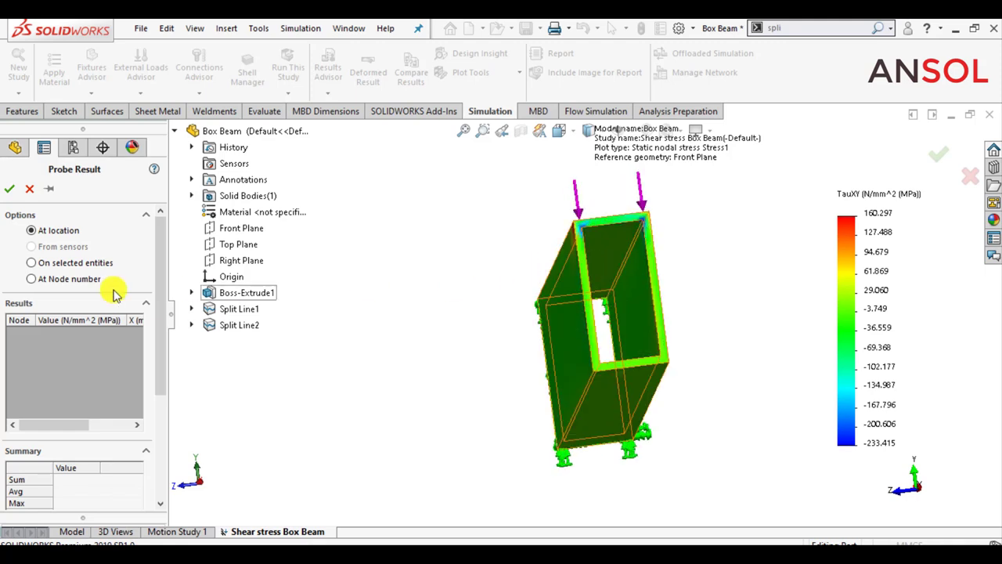
click(31, 262)
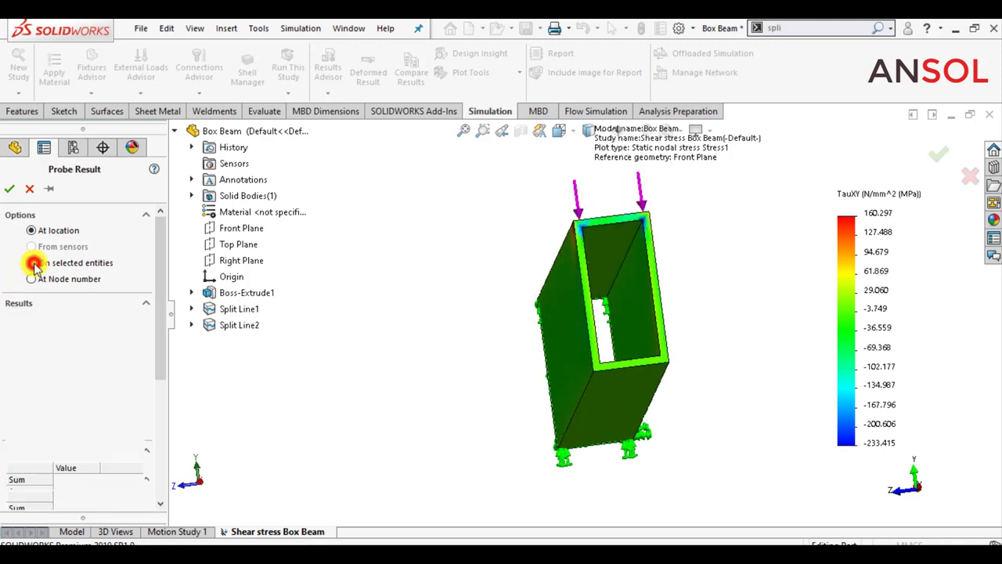
click(597, 264)
List TauXY values along Split Line2, averaging -3.202 MPa with a -14.785 MPa minimum
scroll(501, 305, up, 2)
mouse_move(501, 306)
middle_down()
mouse_move(491, 296)
mouse_move(501, 306)
middle_up()
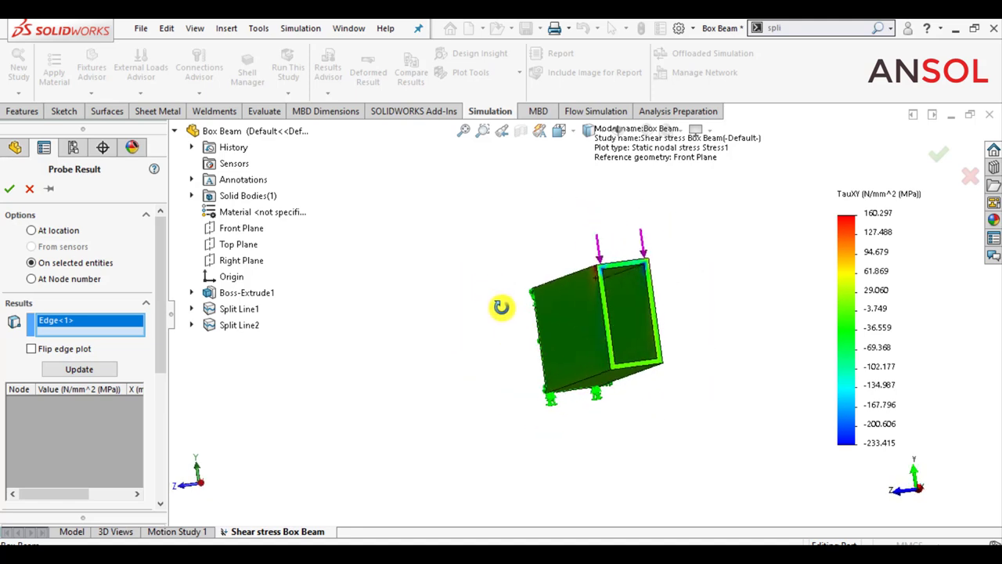
click(75, 370)
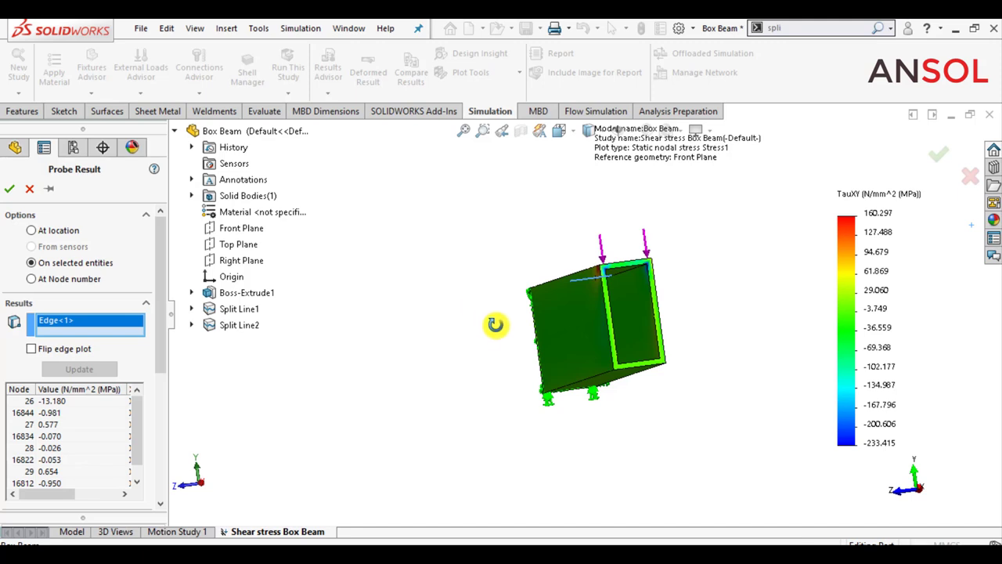
middle_drag(492, 324, 519, 352)
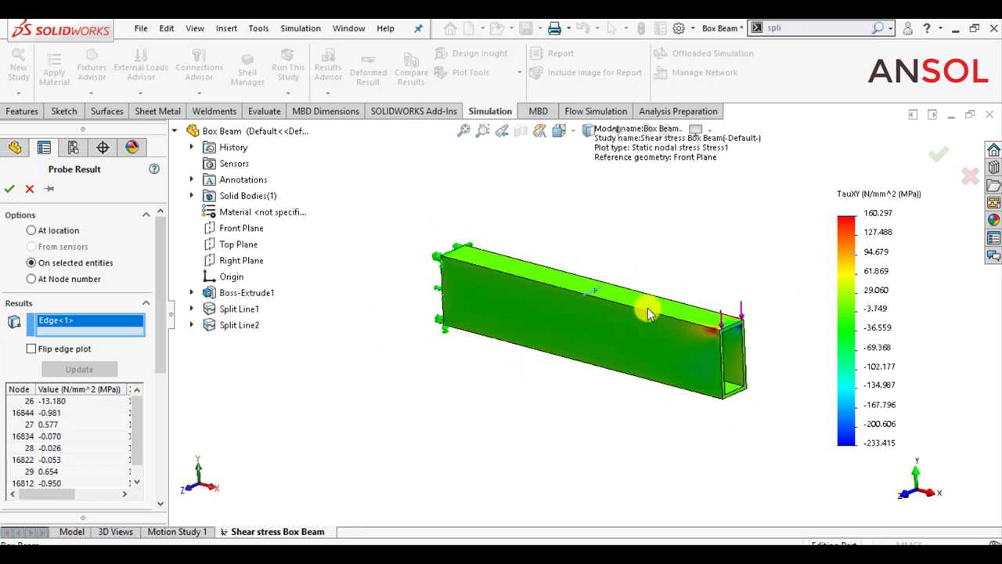
scroll(644, 313, down, 3)
mouse_move(159, 347)
mouse_down()
mouse_move(157, 441)
mouse_move(139, 462)
mouse_up()
click(69, 423)
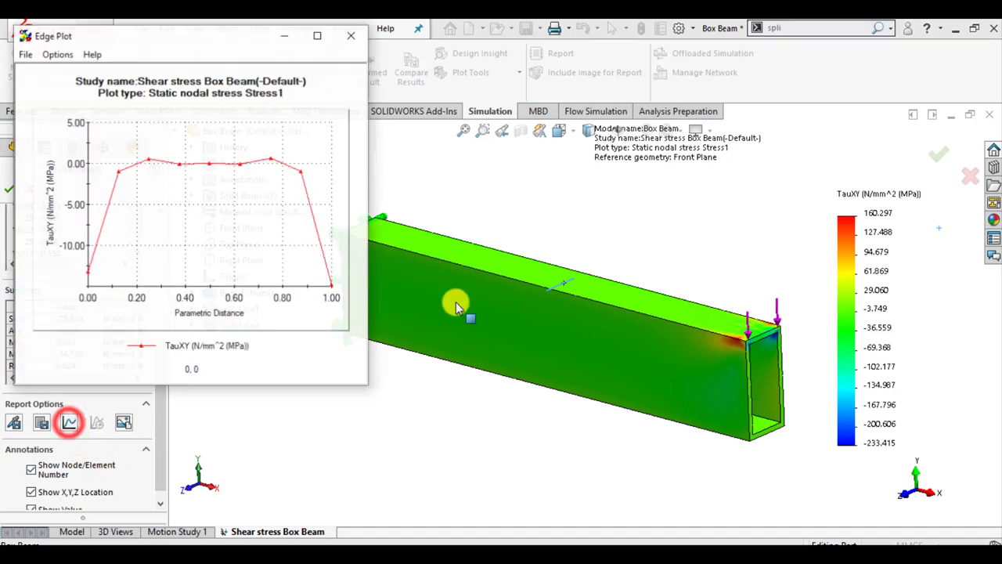